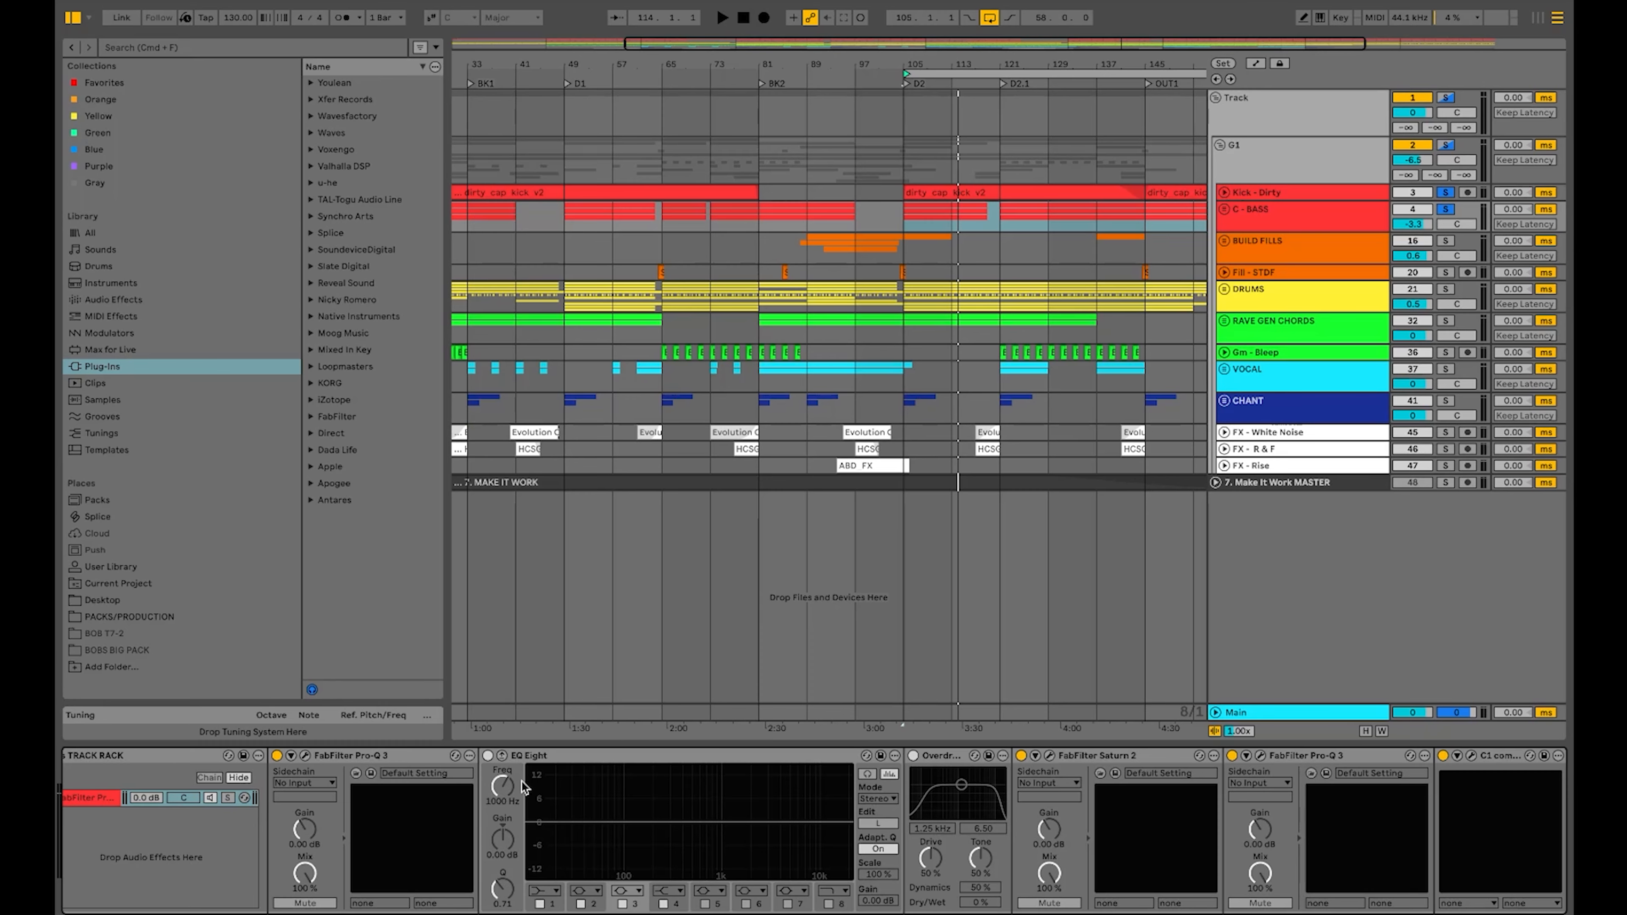
- Examine the C - BASS group's effects chain and check the FabFilter Saturn 2 window, closing it again
scroll(166, 779, left, 1)
click(73, 816)
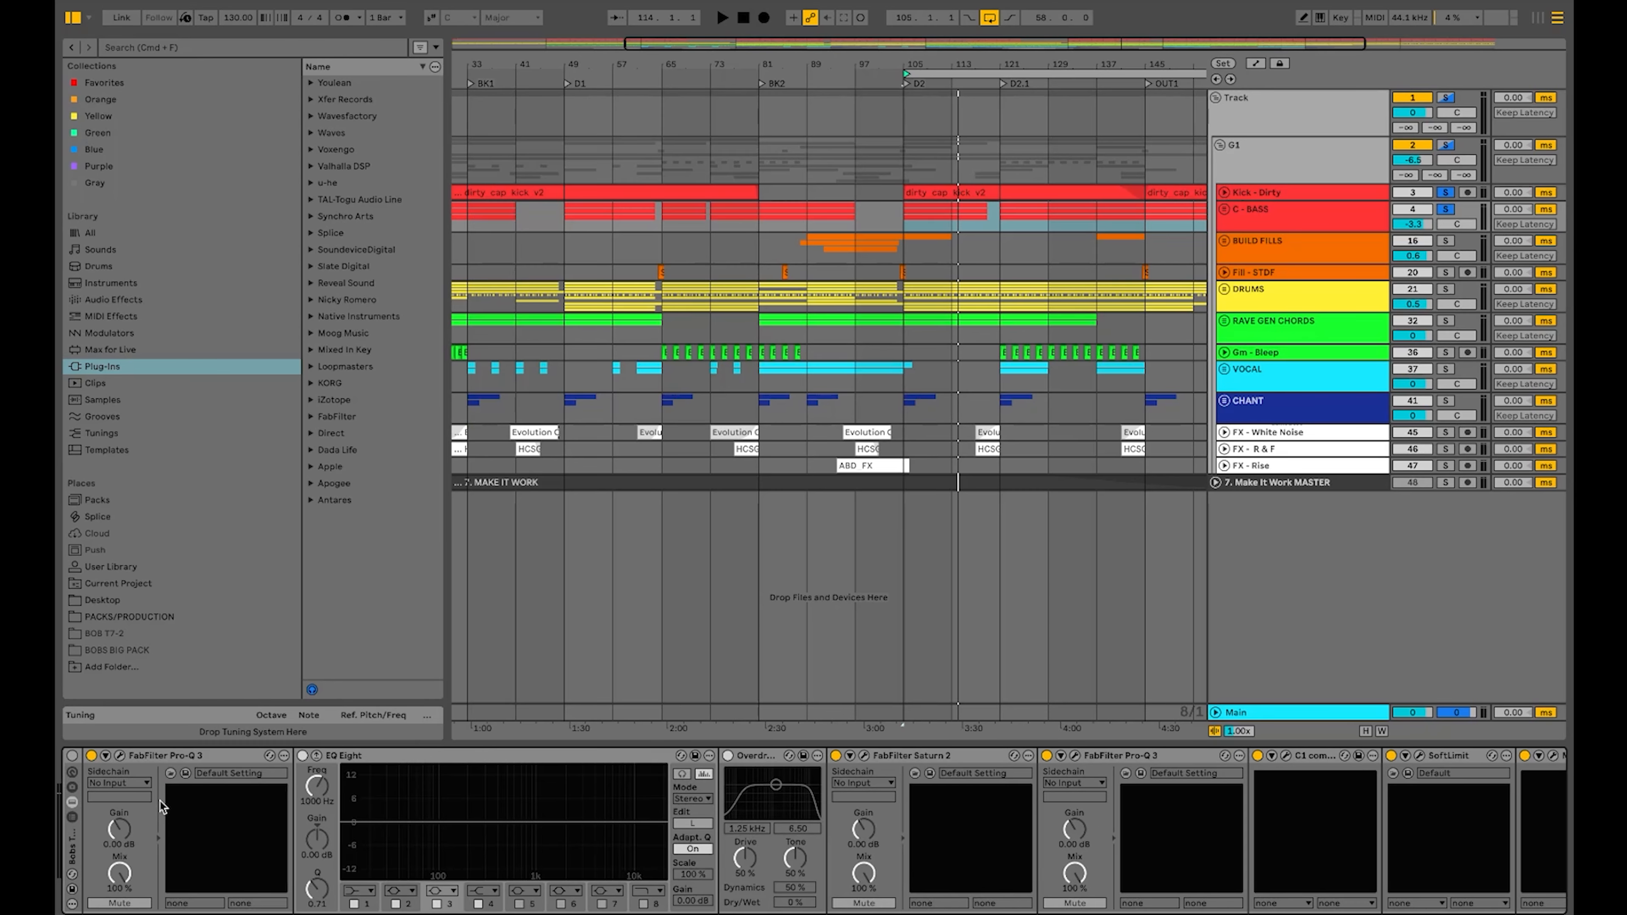
scroll(615, 815, right, 1)
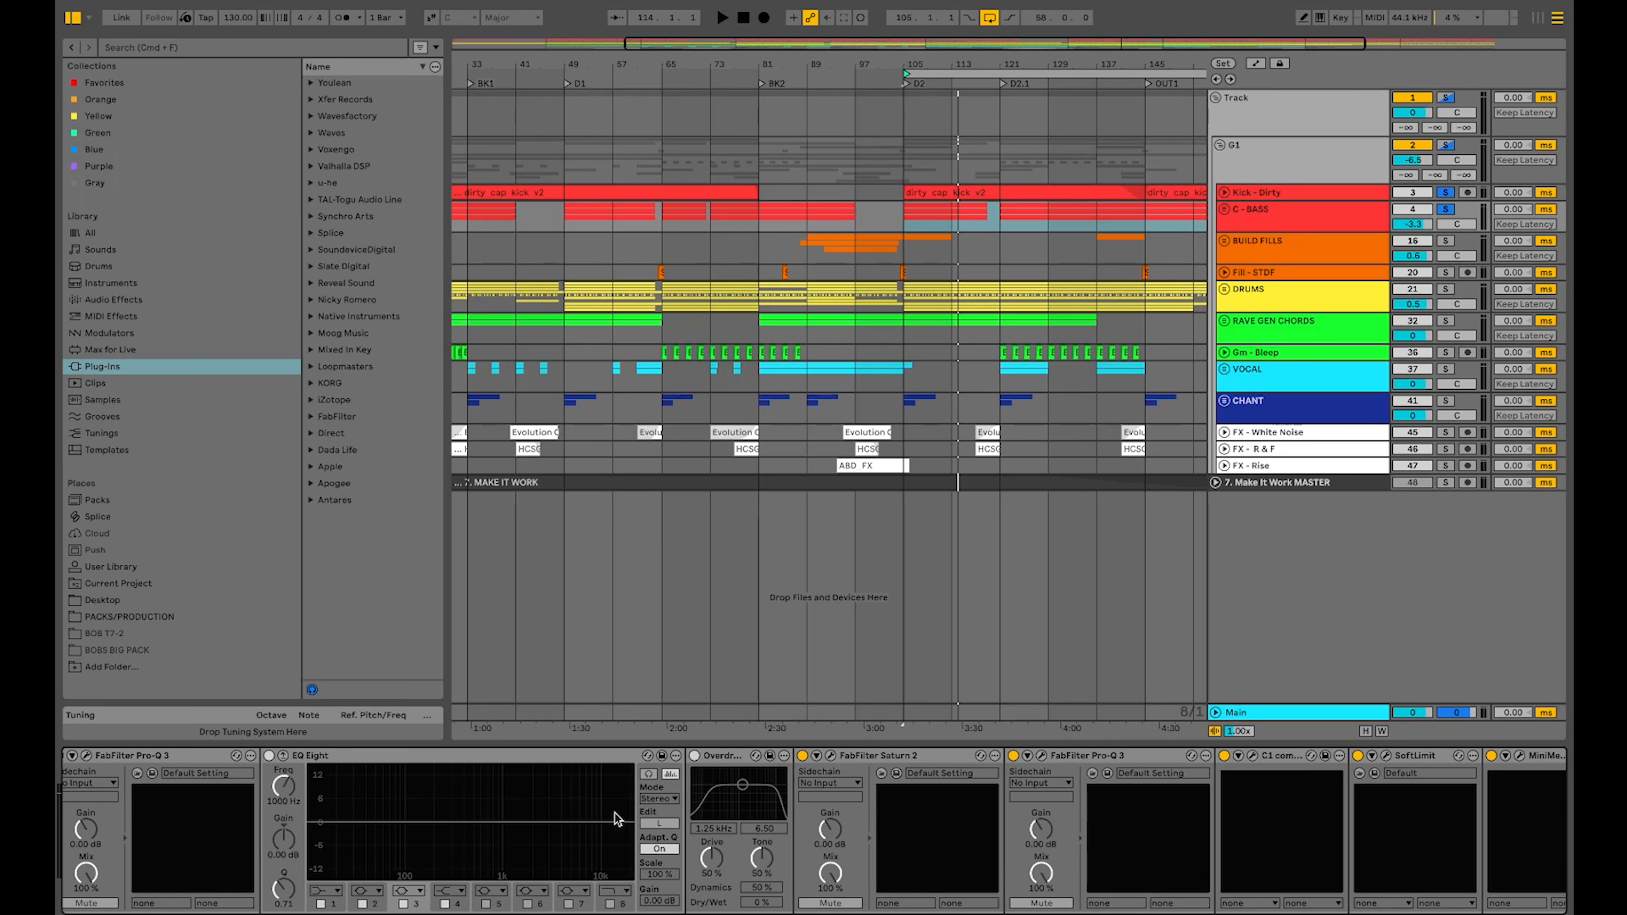
scroll(696, 786, right, 5)
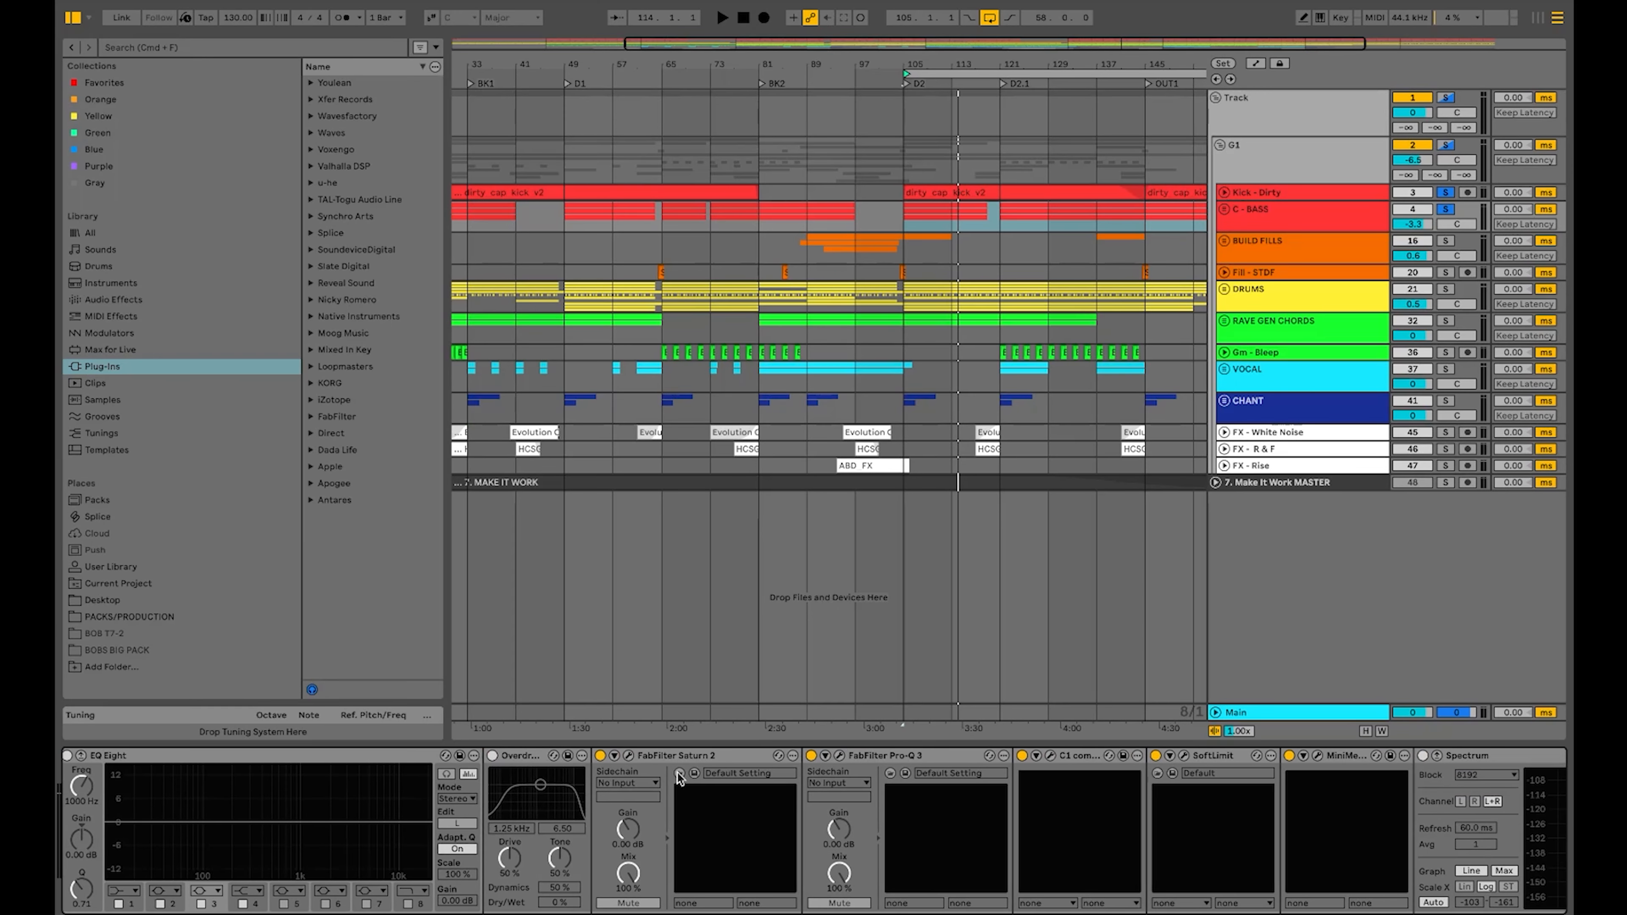
click(627, 757)
click(135, 87)
- Review the end of the bass effects chain up to Kickstart 2 and close the Kickstart 2 window
scroll(546, 847, right, 10)
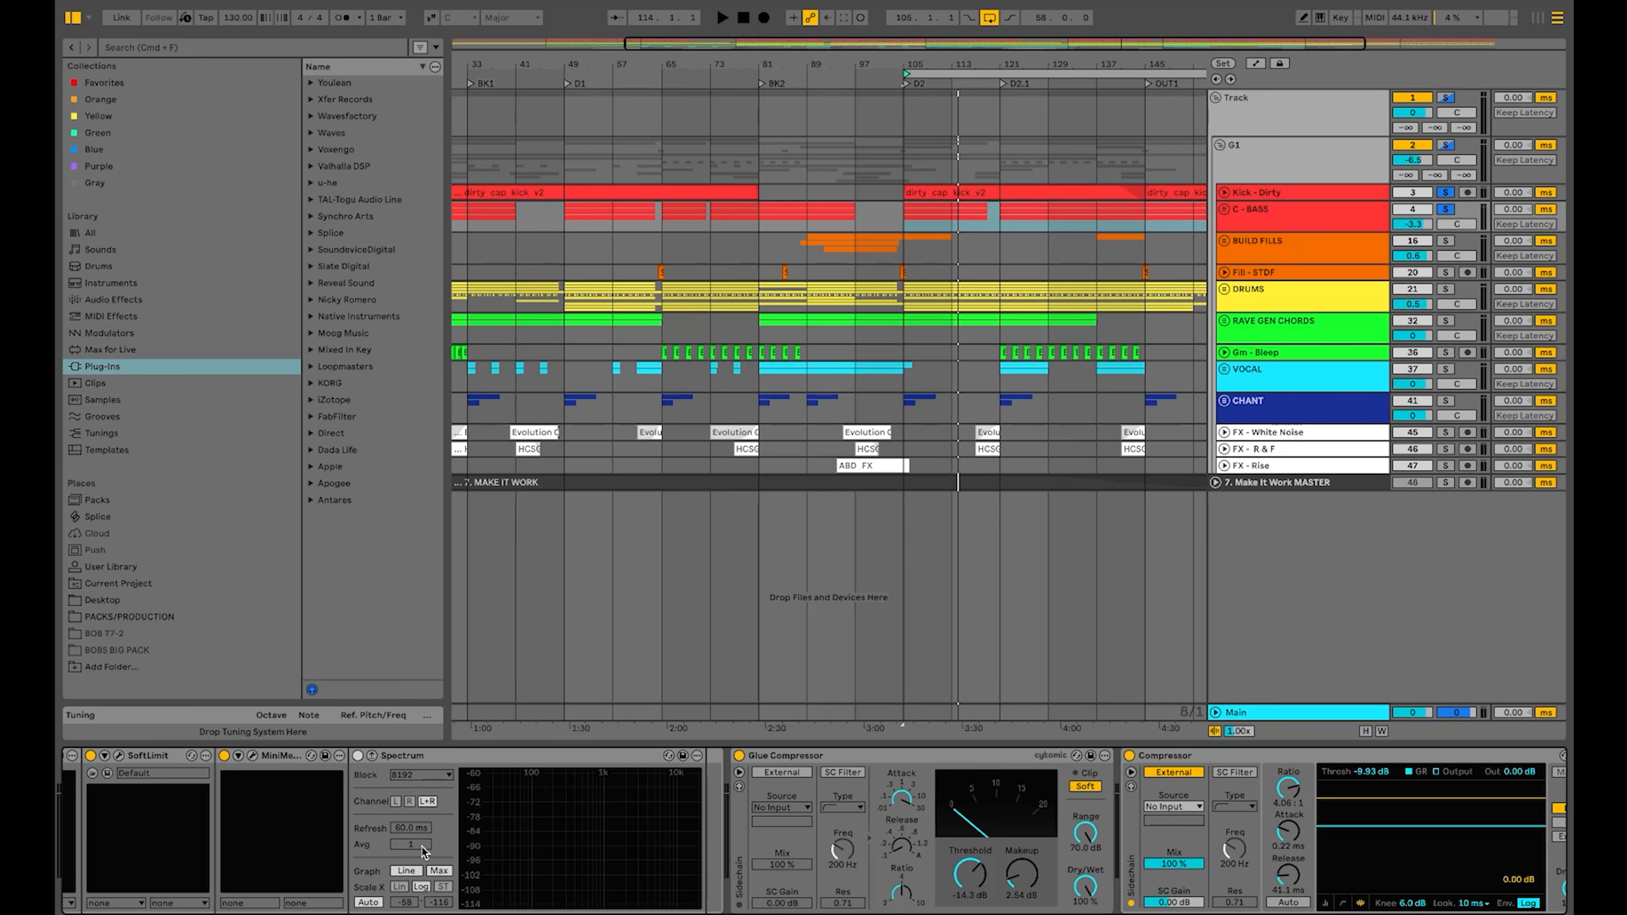
scroll(423, 851, left, 2)
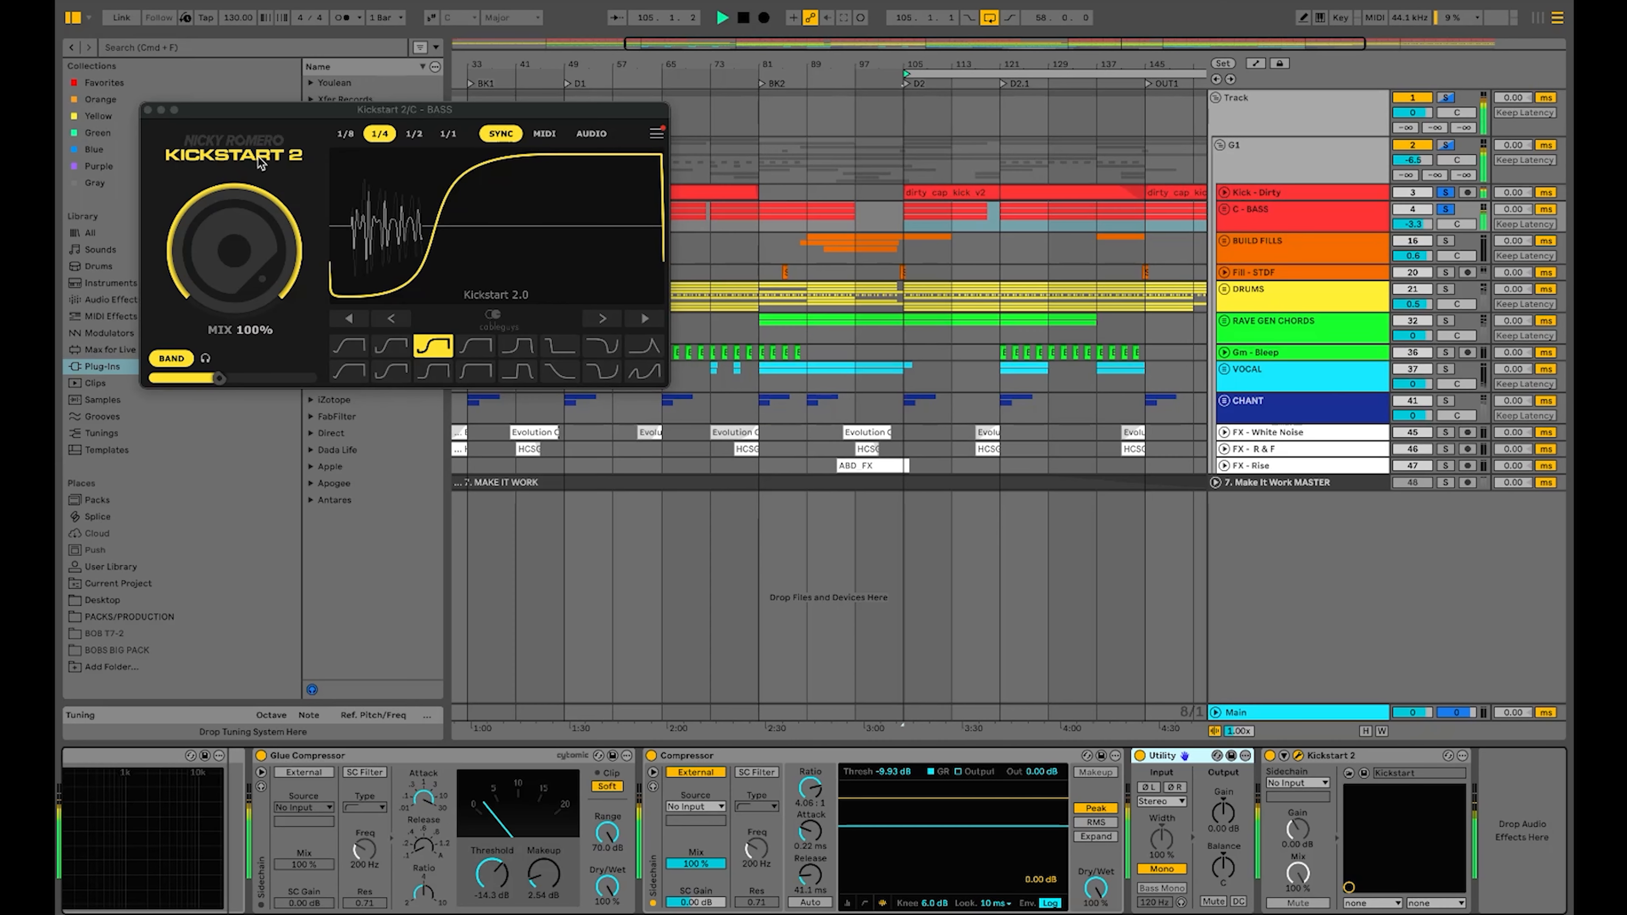
click(148, 110)
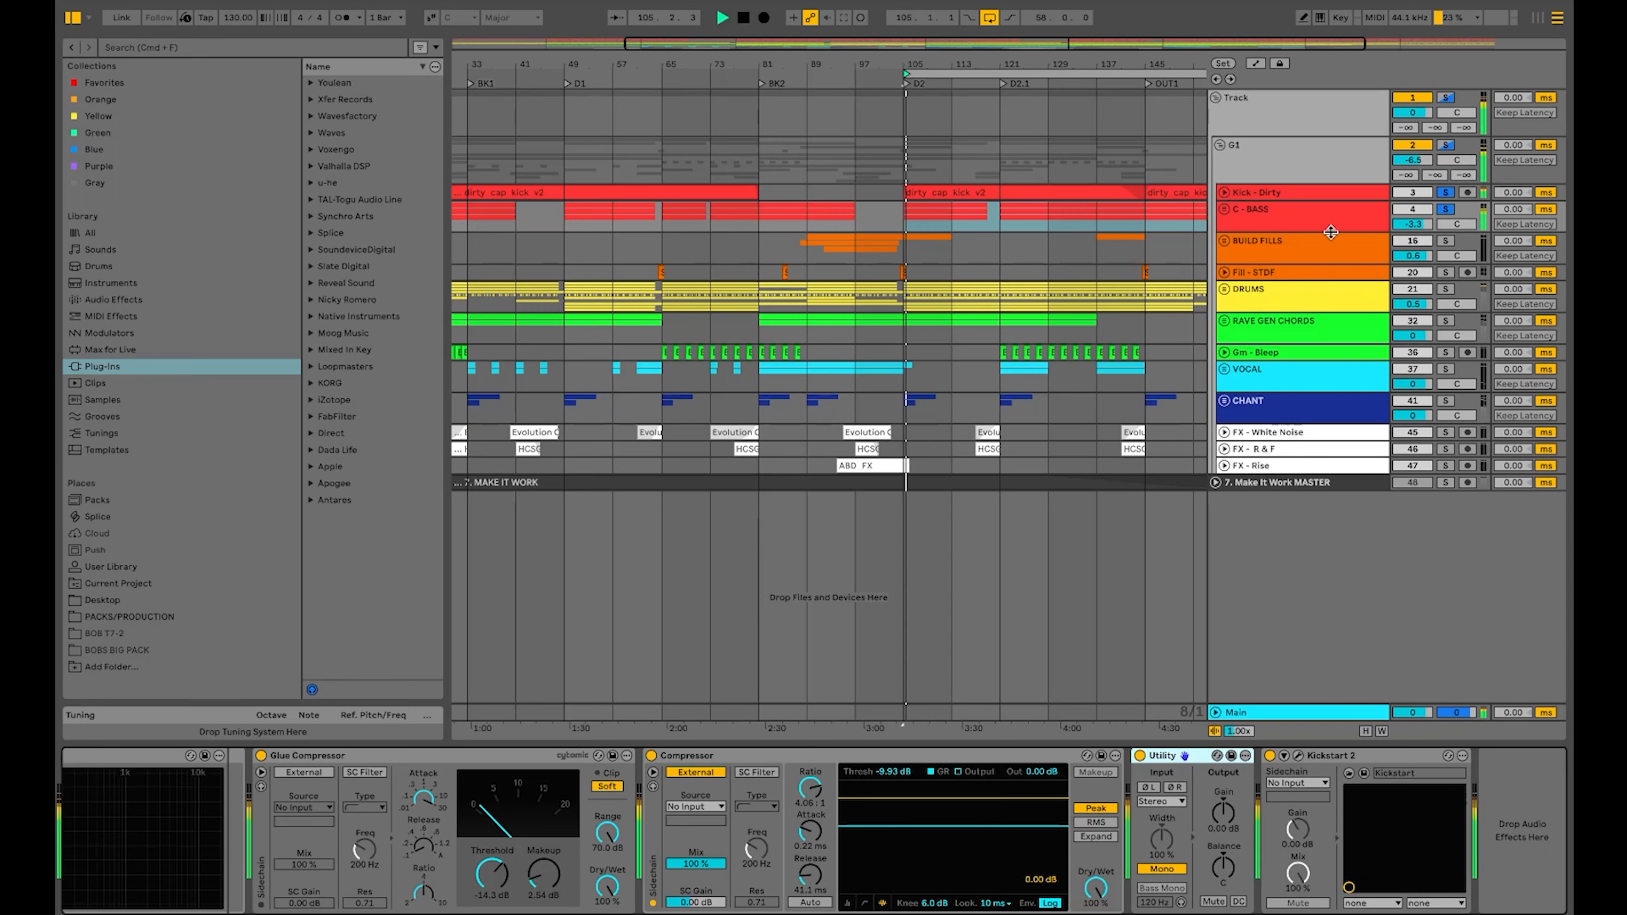
- Unfold the BUILD FILLS group and move the loop start back to bar 89
click(1228, 246)
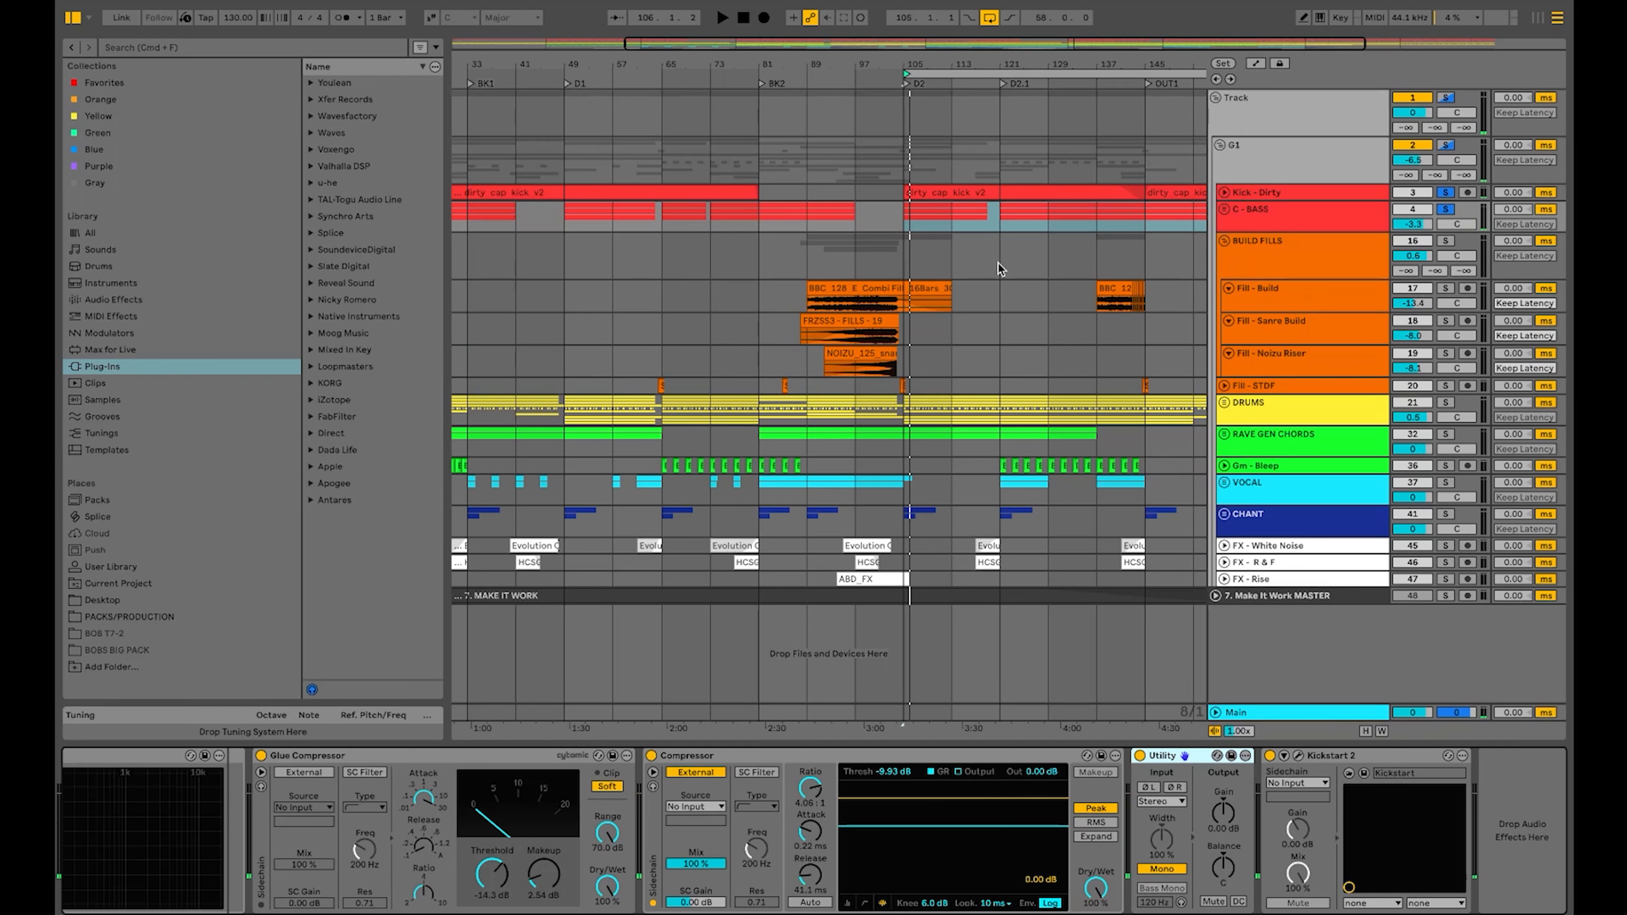
scroll(966, 276, up, 2)
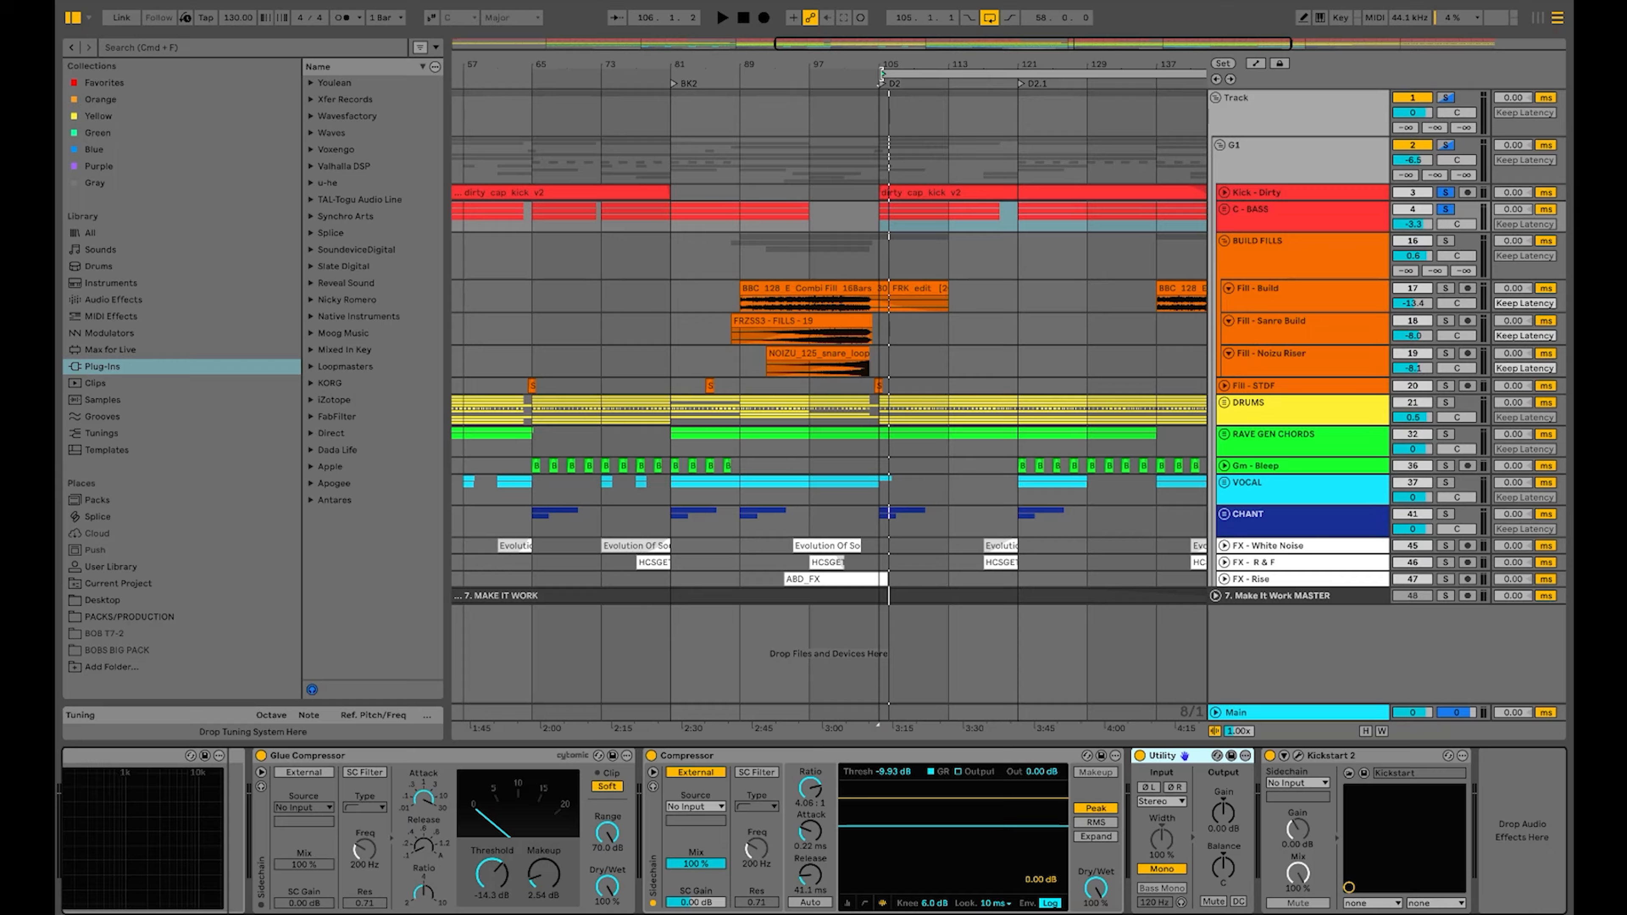
drag(881, 76, 771, 100)
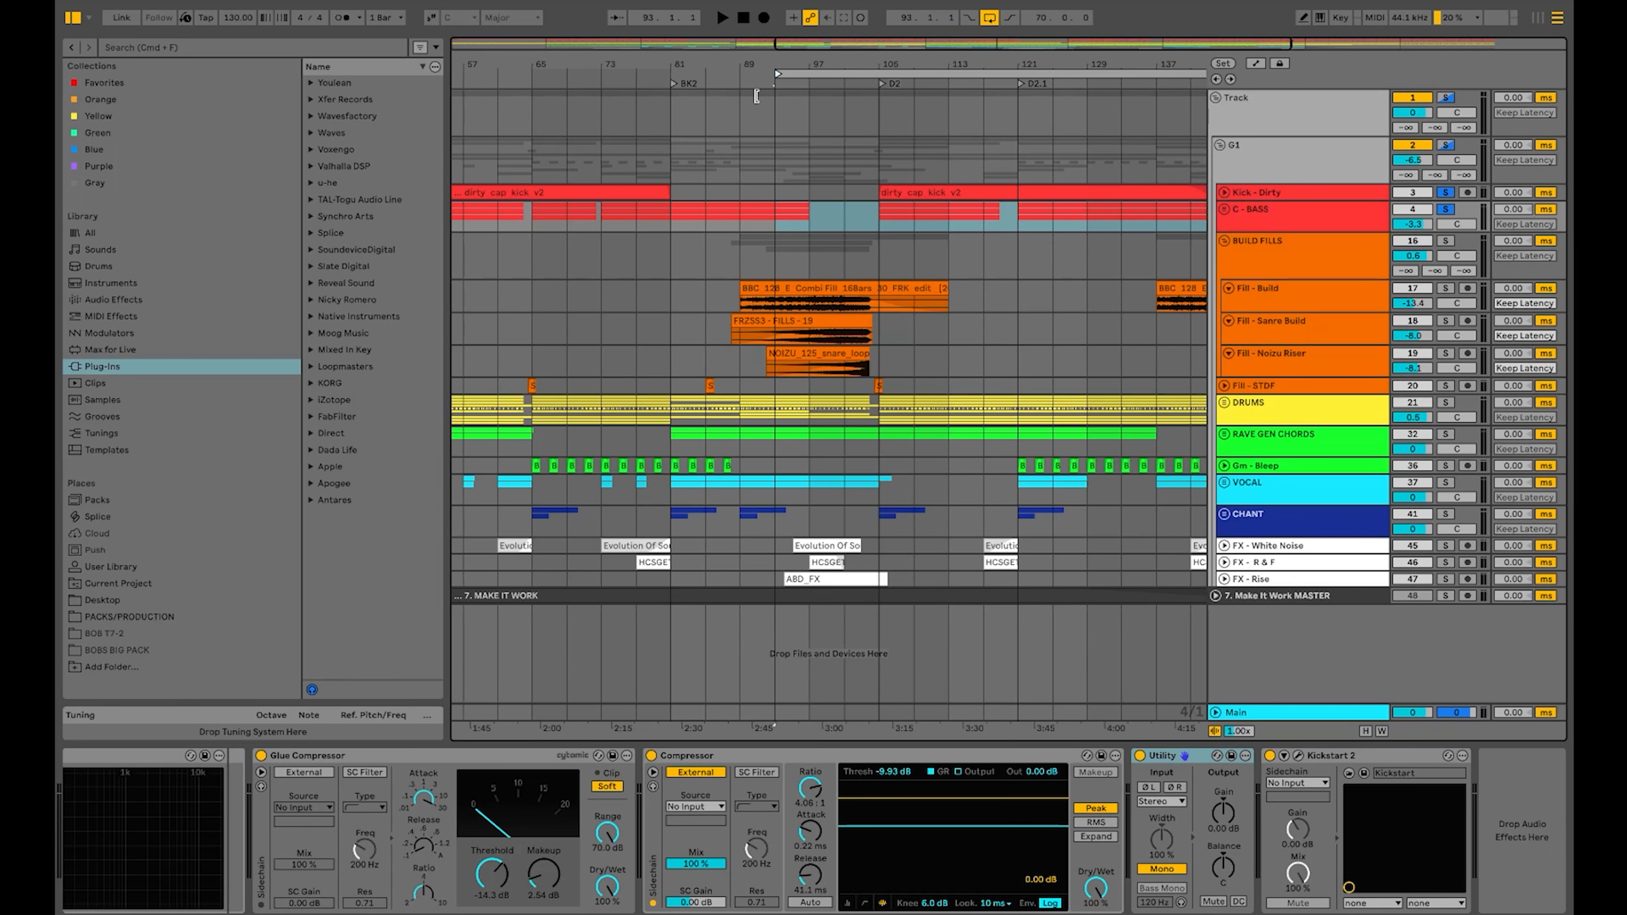
scroll(631, 376, up, 3)
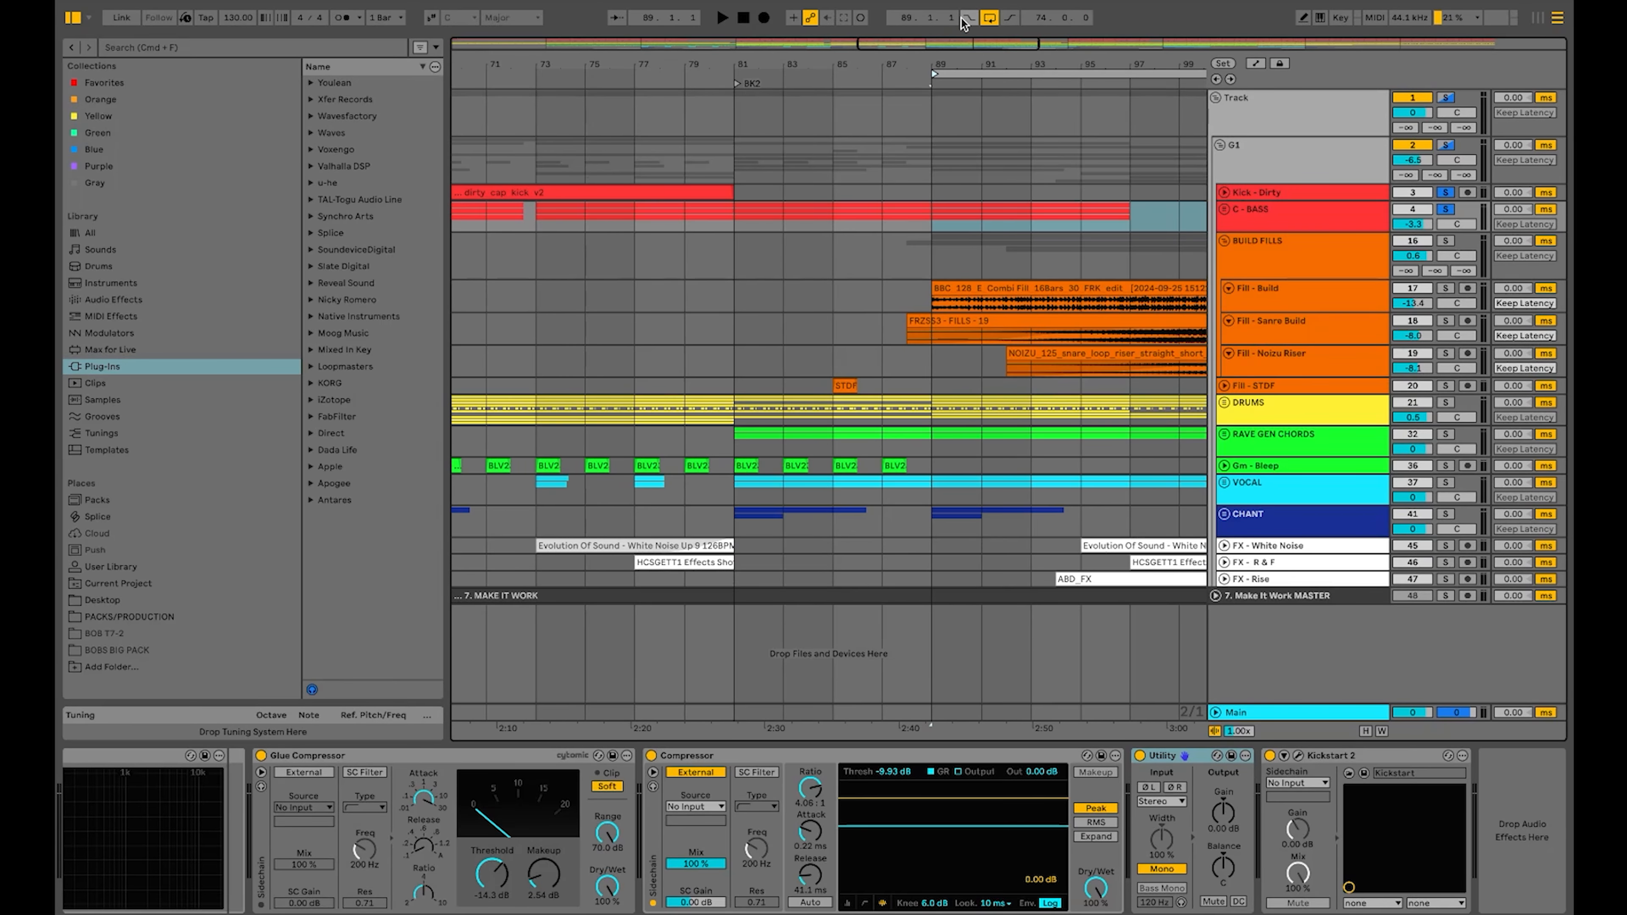
- Hide the device view and play from bar 85 with the Fill - STDF track soloed
key(super+alt+l)
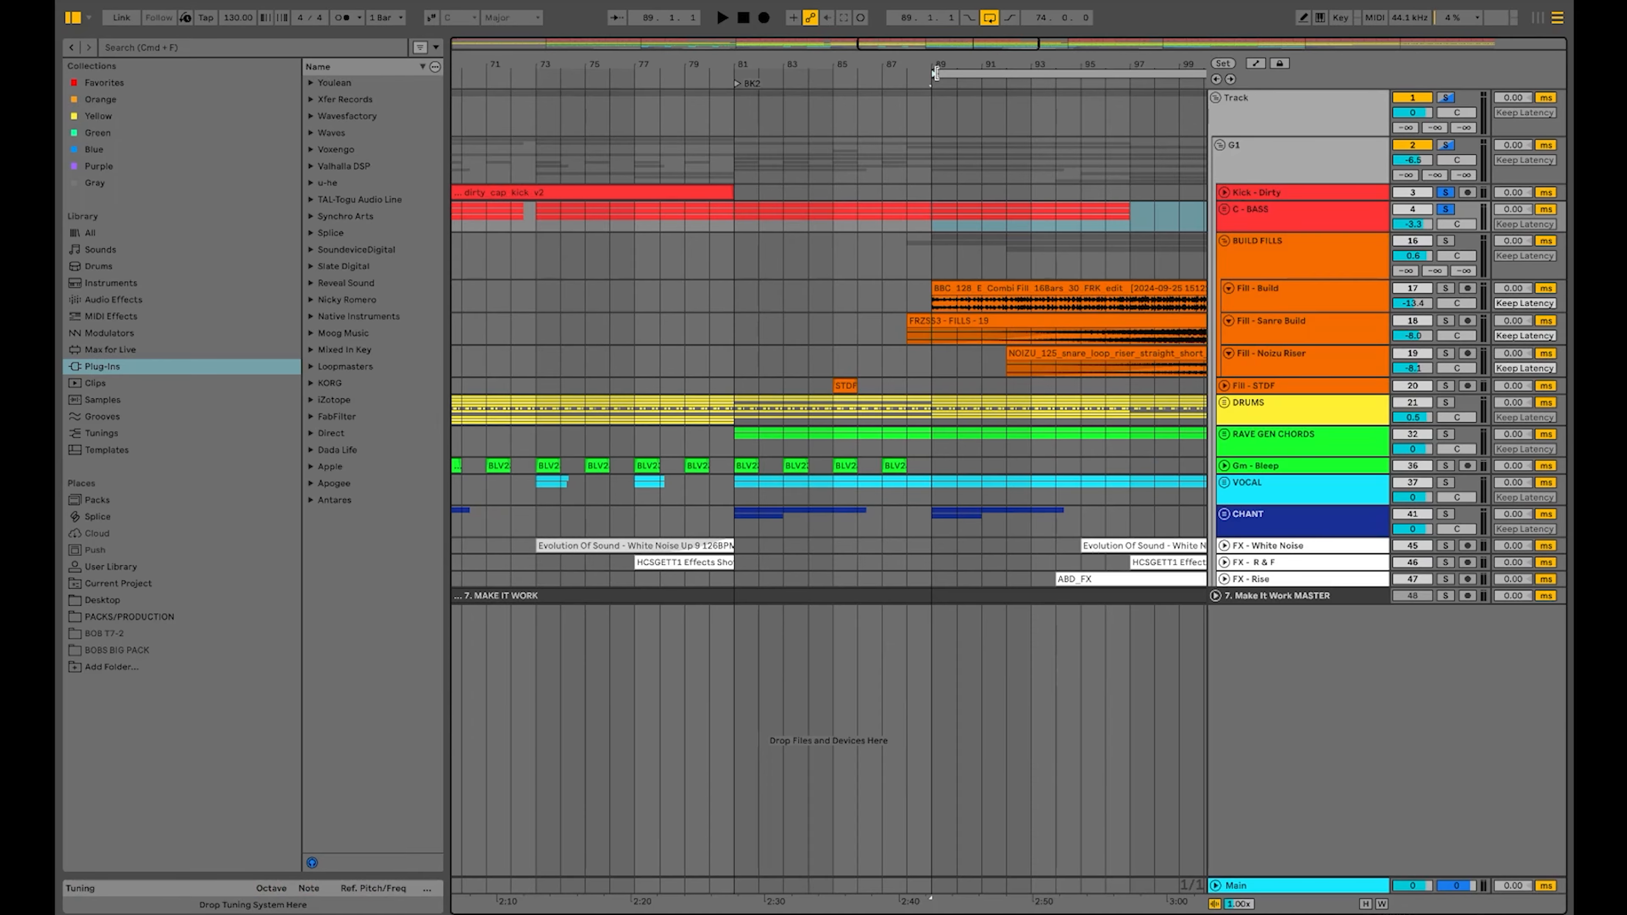
key(space)
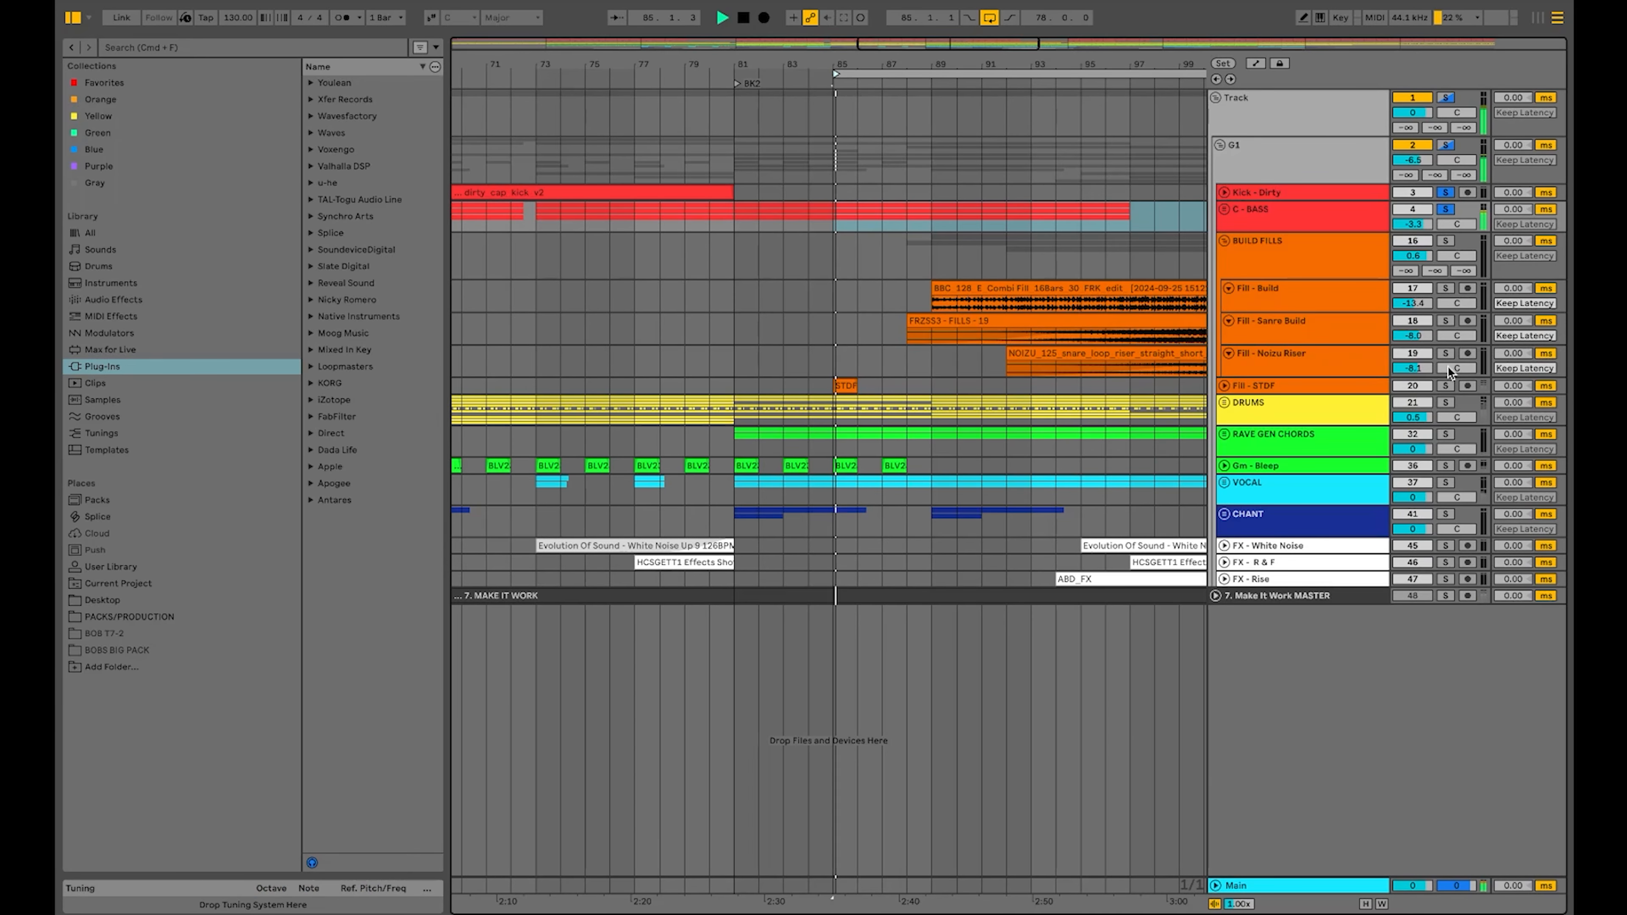
click(1445, 386)
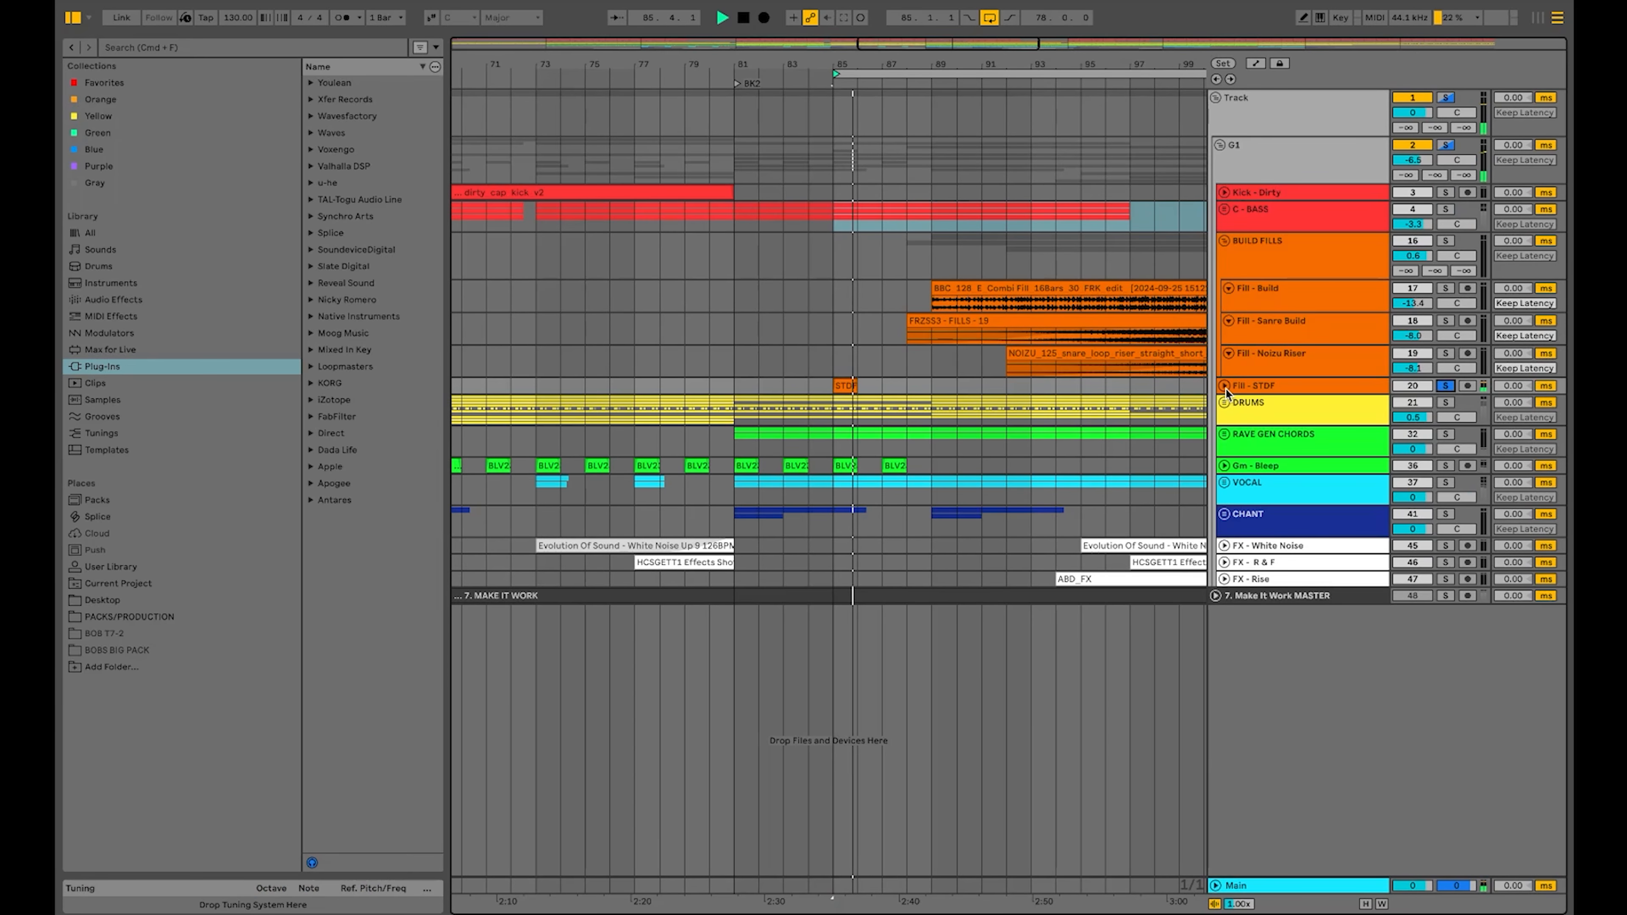
- Inspect the STDF fill clip's sample and its file in the project browser, and hide the browser and clip view
double_click(852, 385)
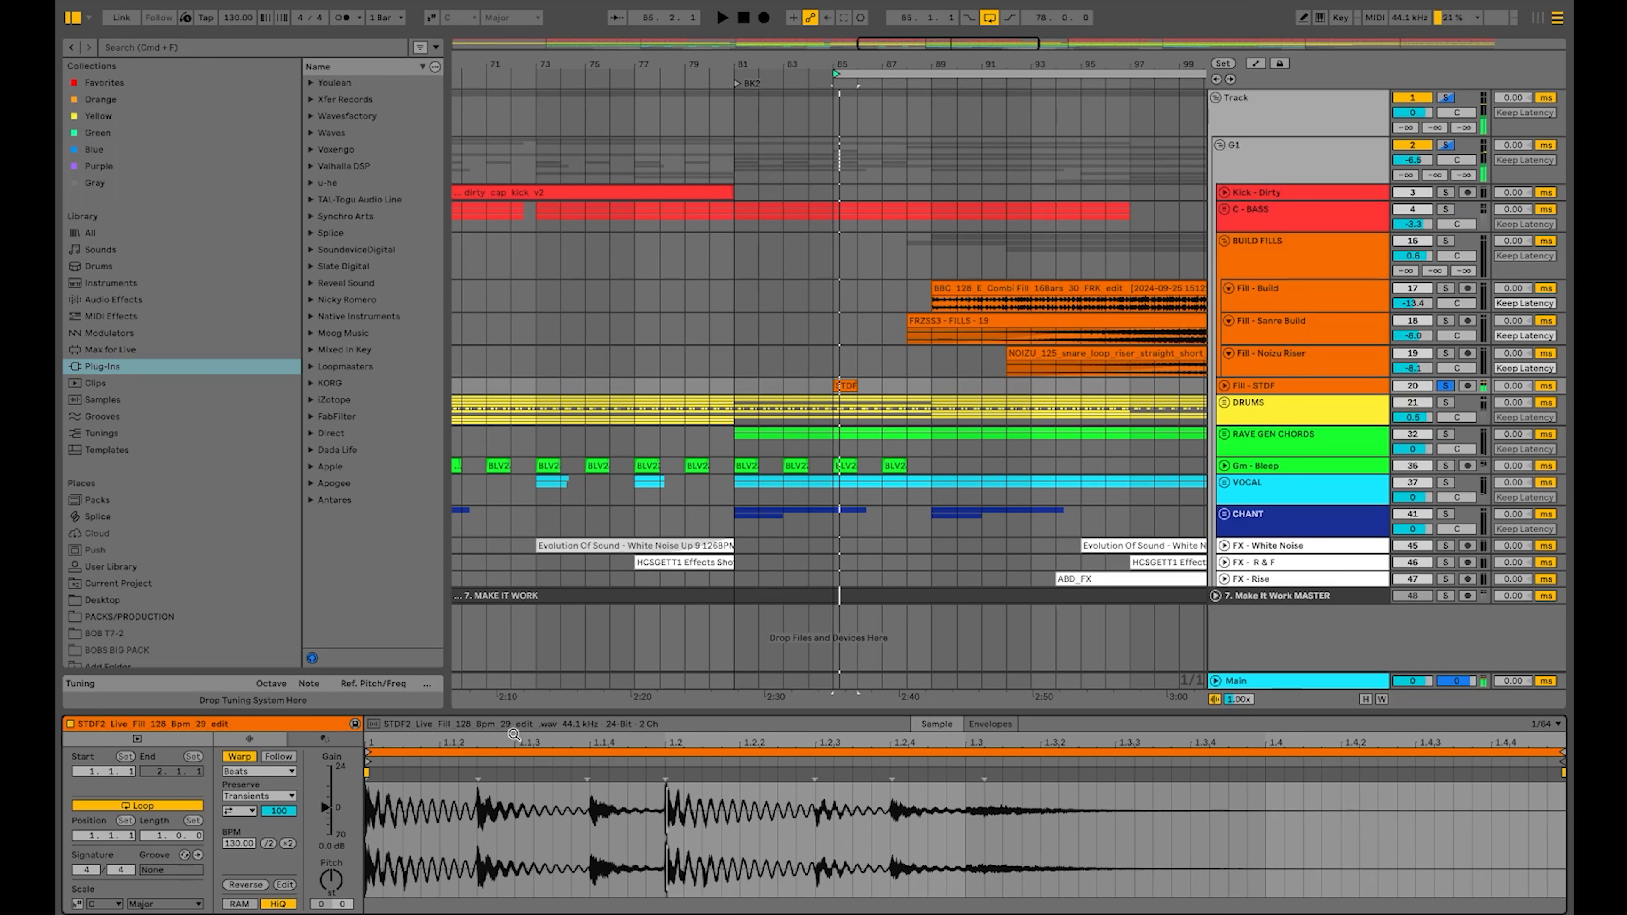
key(super+alt+b)
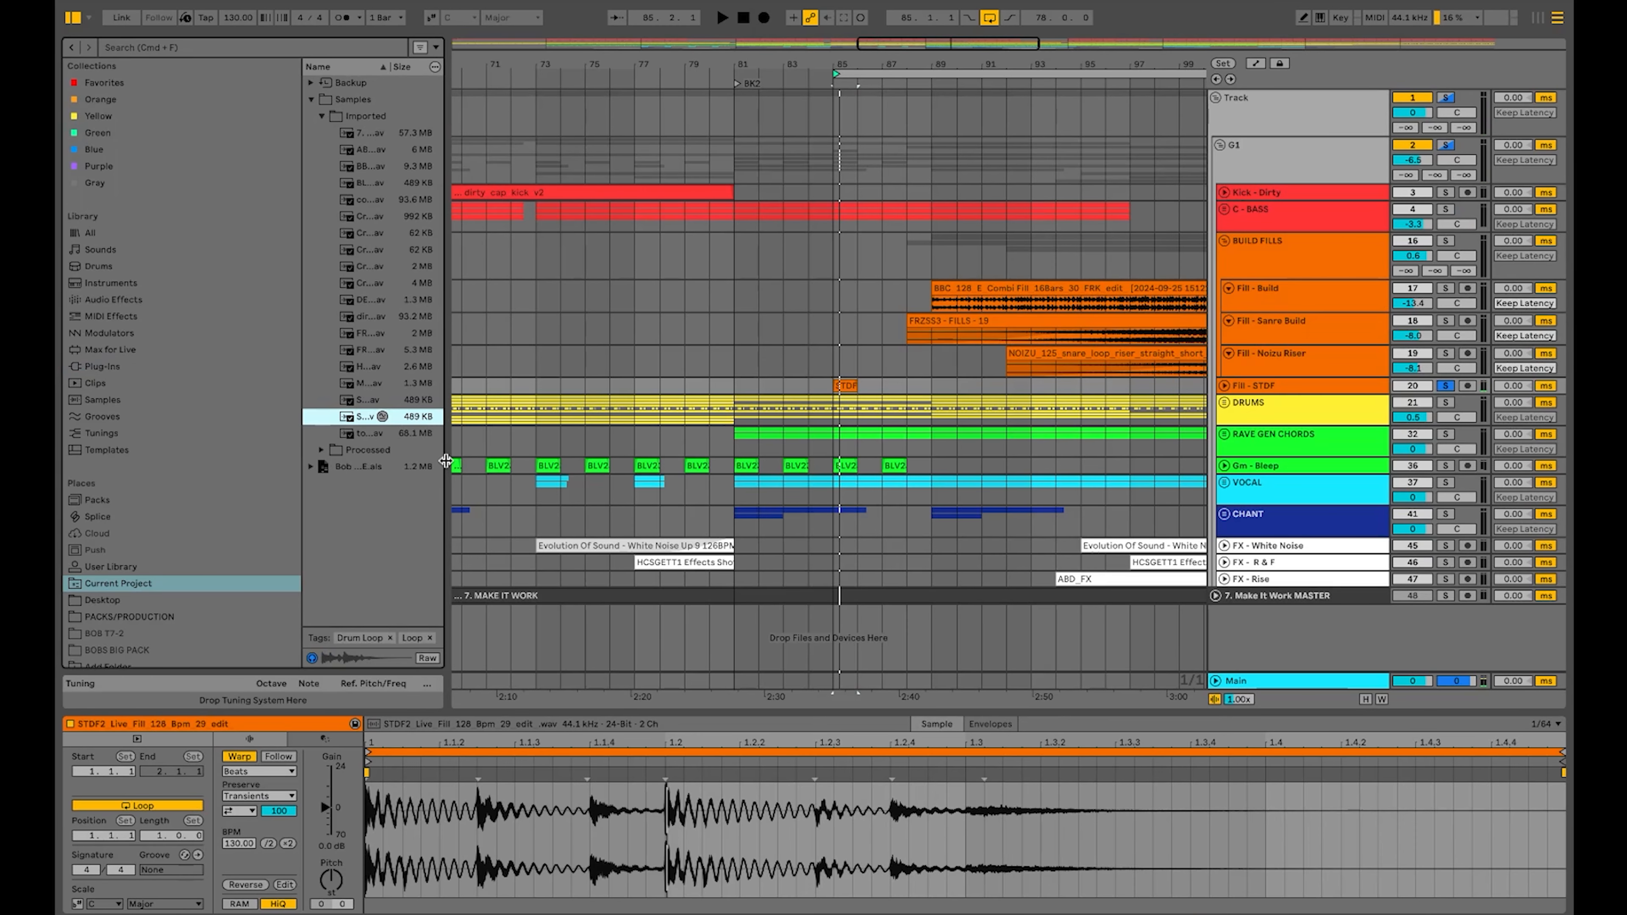
key(super+alt+b)
key(super+alt+l)
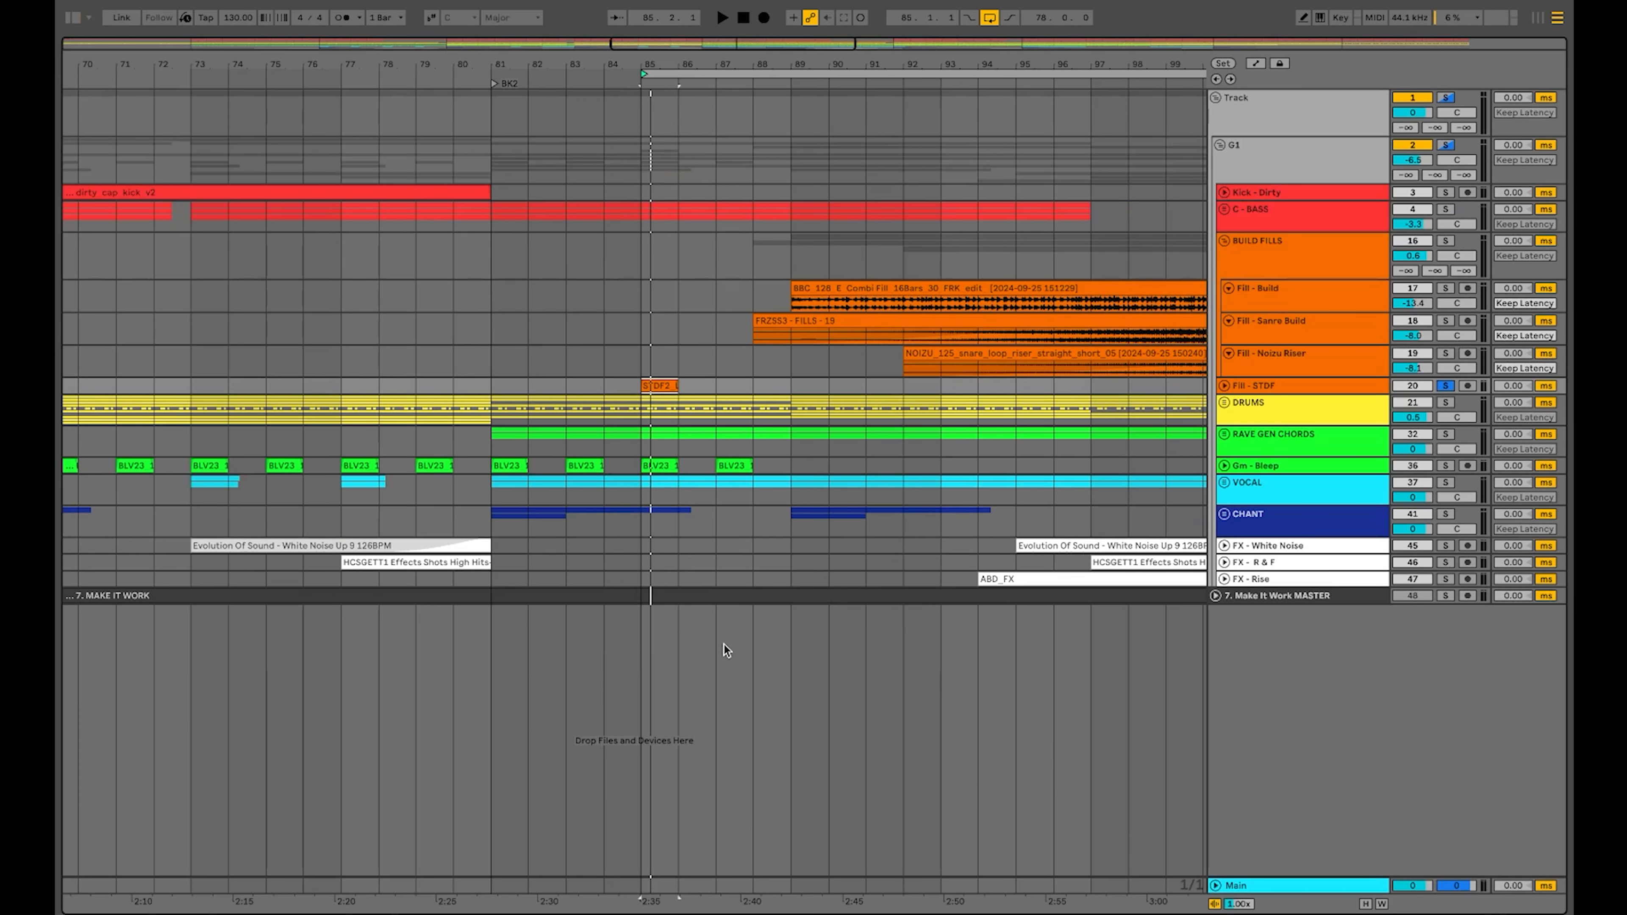
- Unfold the Fill - STDF track and play its fill with Kick - Dirty and C - BASS soloed alongside
click(1224, 386)
scroll(687, 471, up, 2)
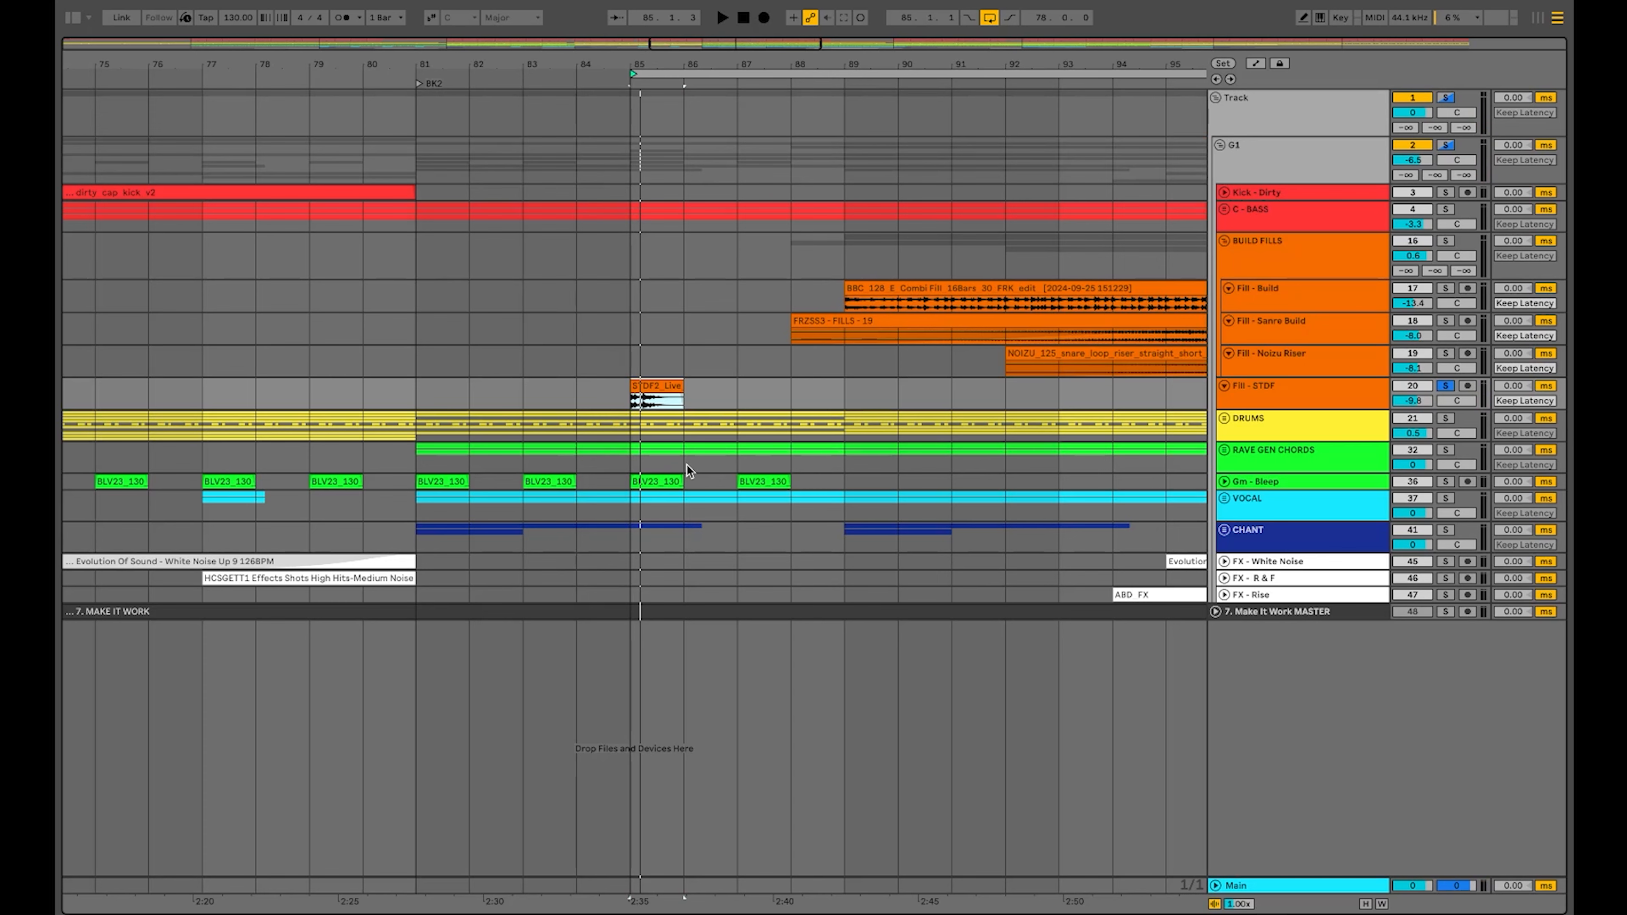
key(space)
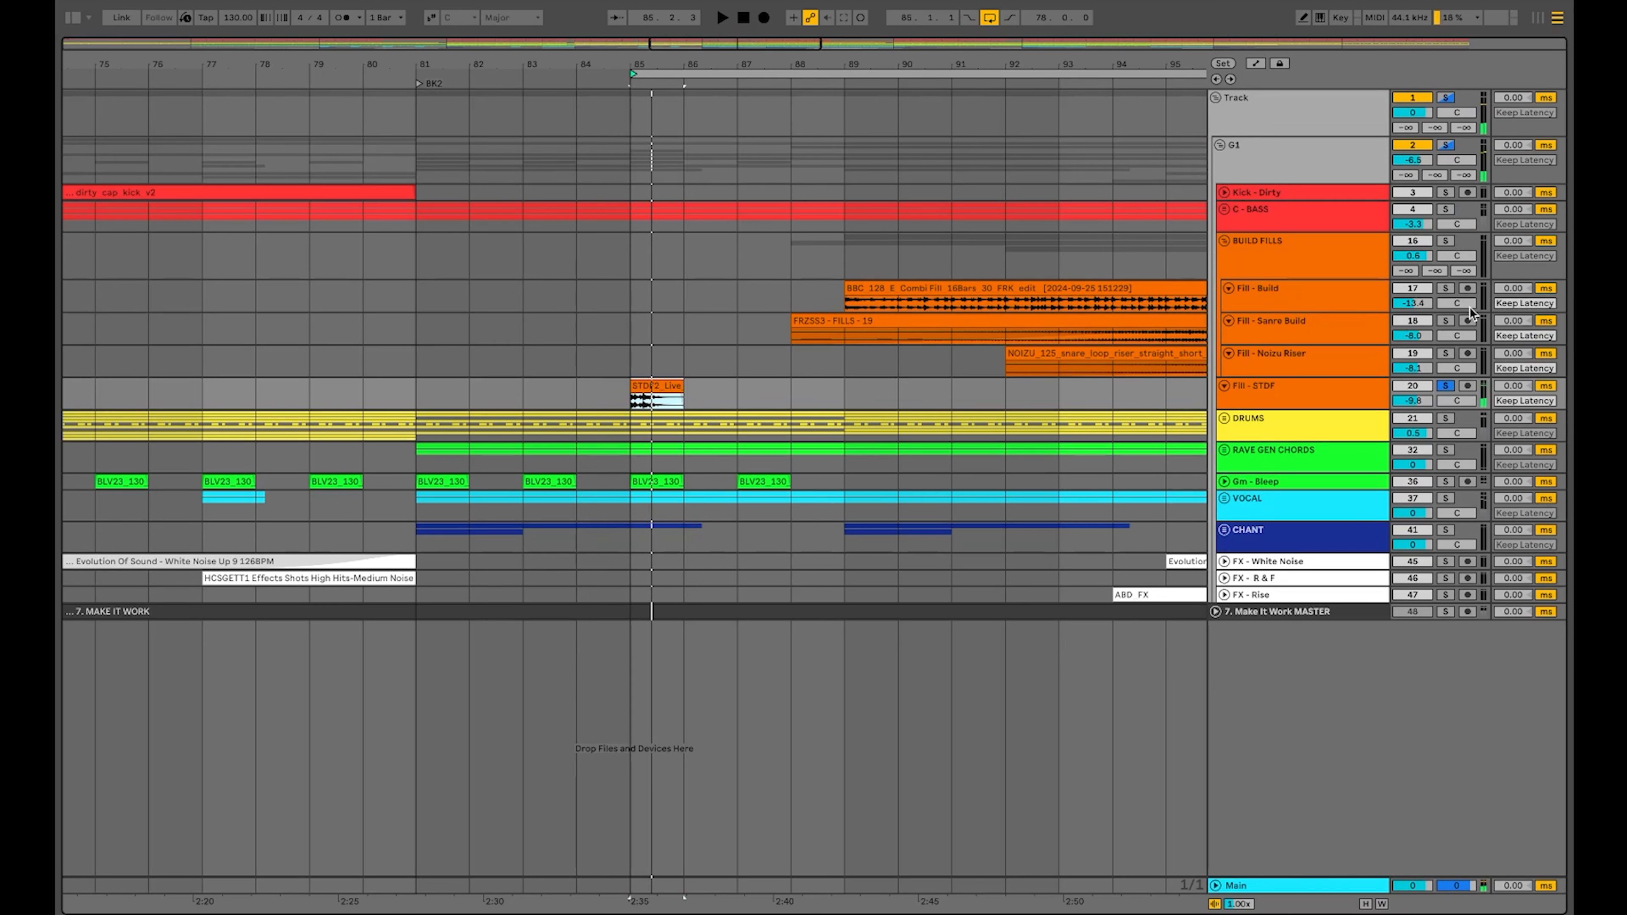
click(1447, 192)
click(1446, 208)
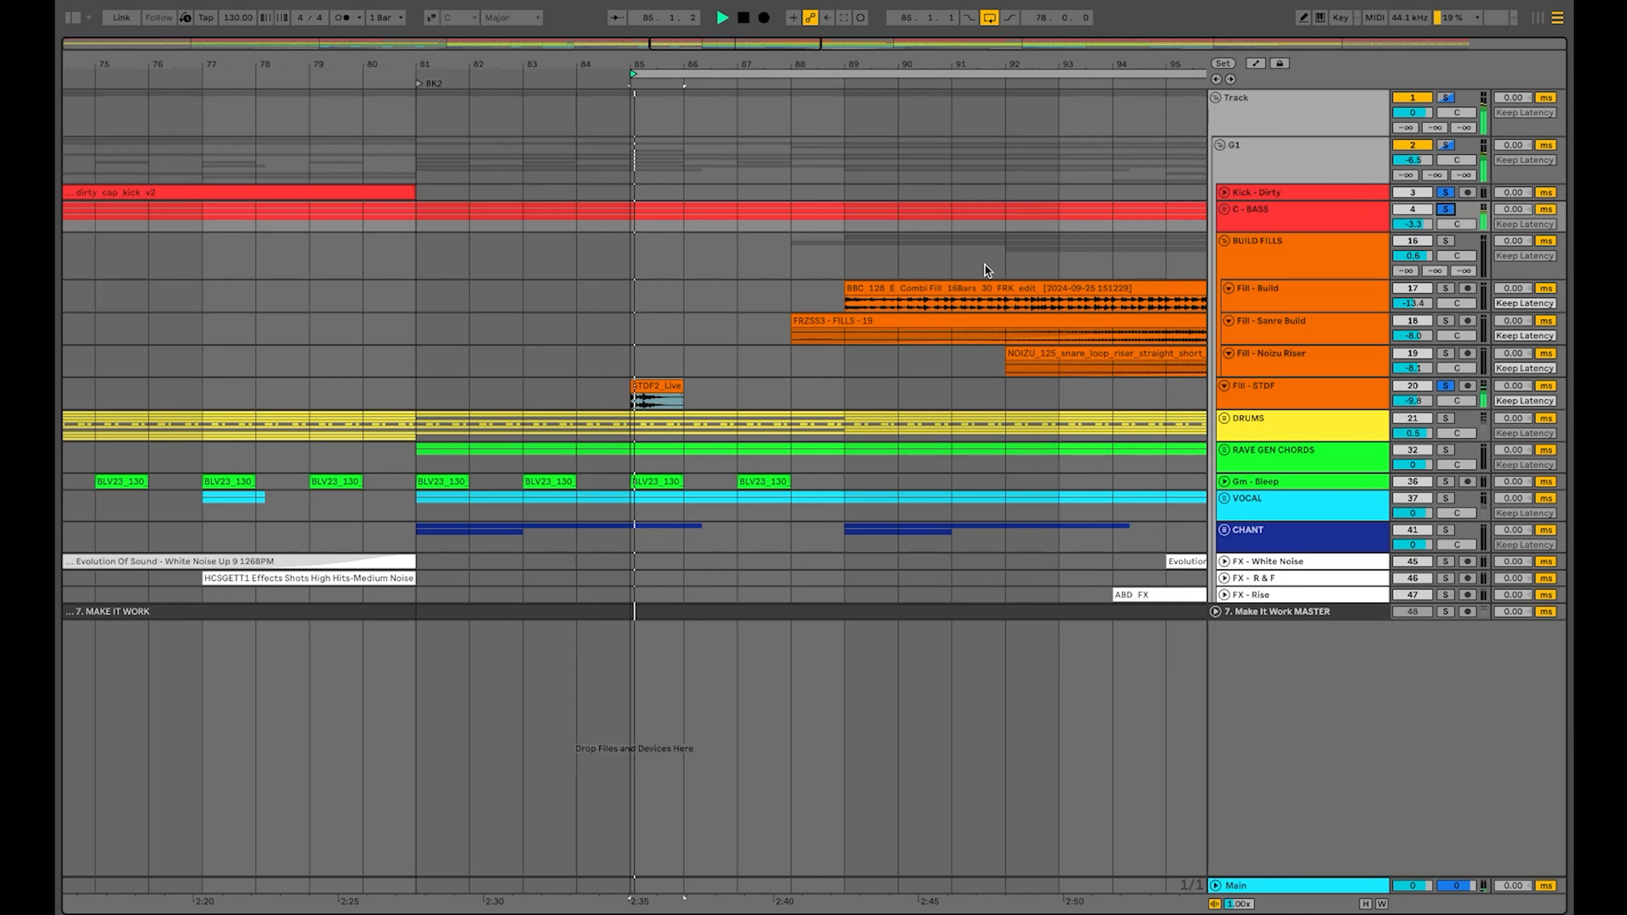
- Examine where the STDF fills sit across the arrangement during playback from bar 64, marking the stretch between bars 65 and 81
scroll(985, 266, down, 2)
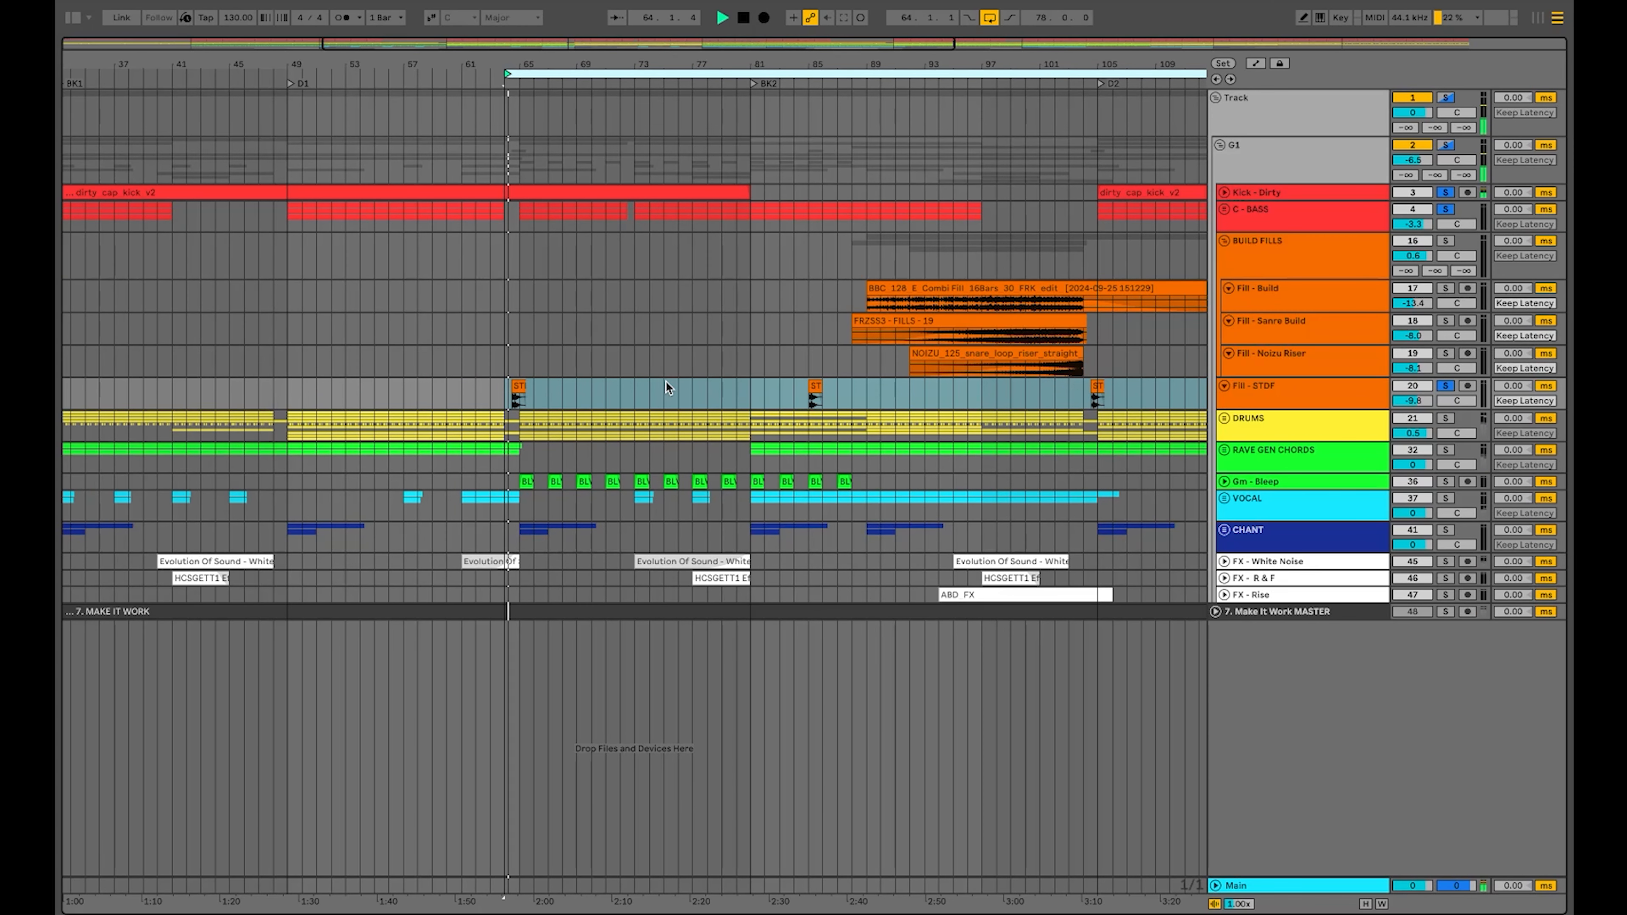
scroll(665, 380, up, 2)
scroll(665, 380, down, 1)
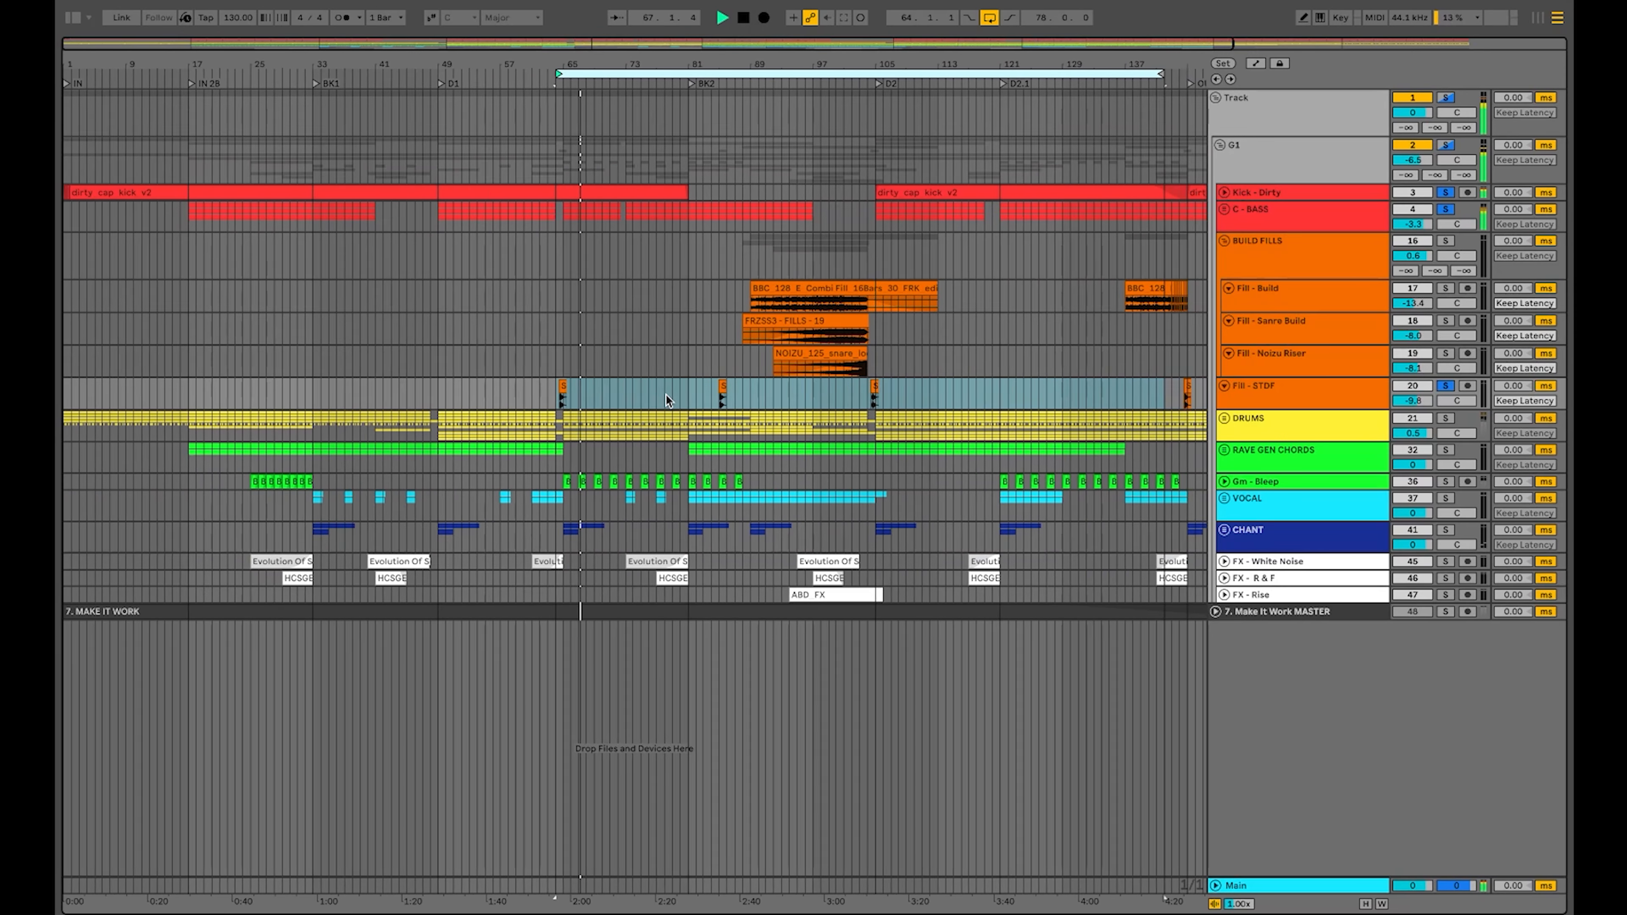
scroll(665, 392, down, 2)
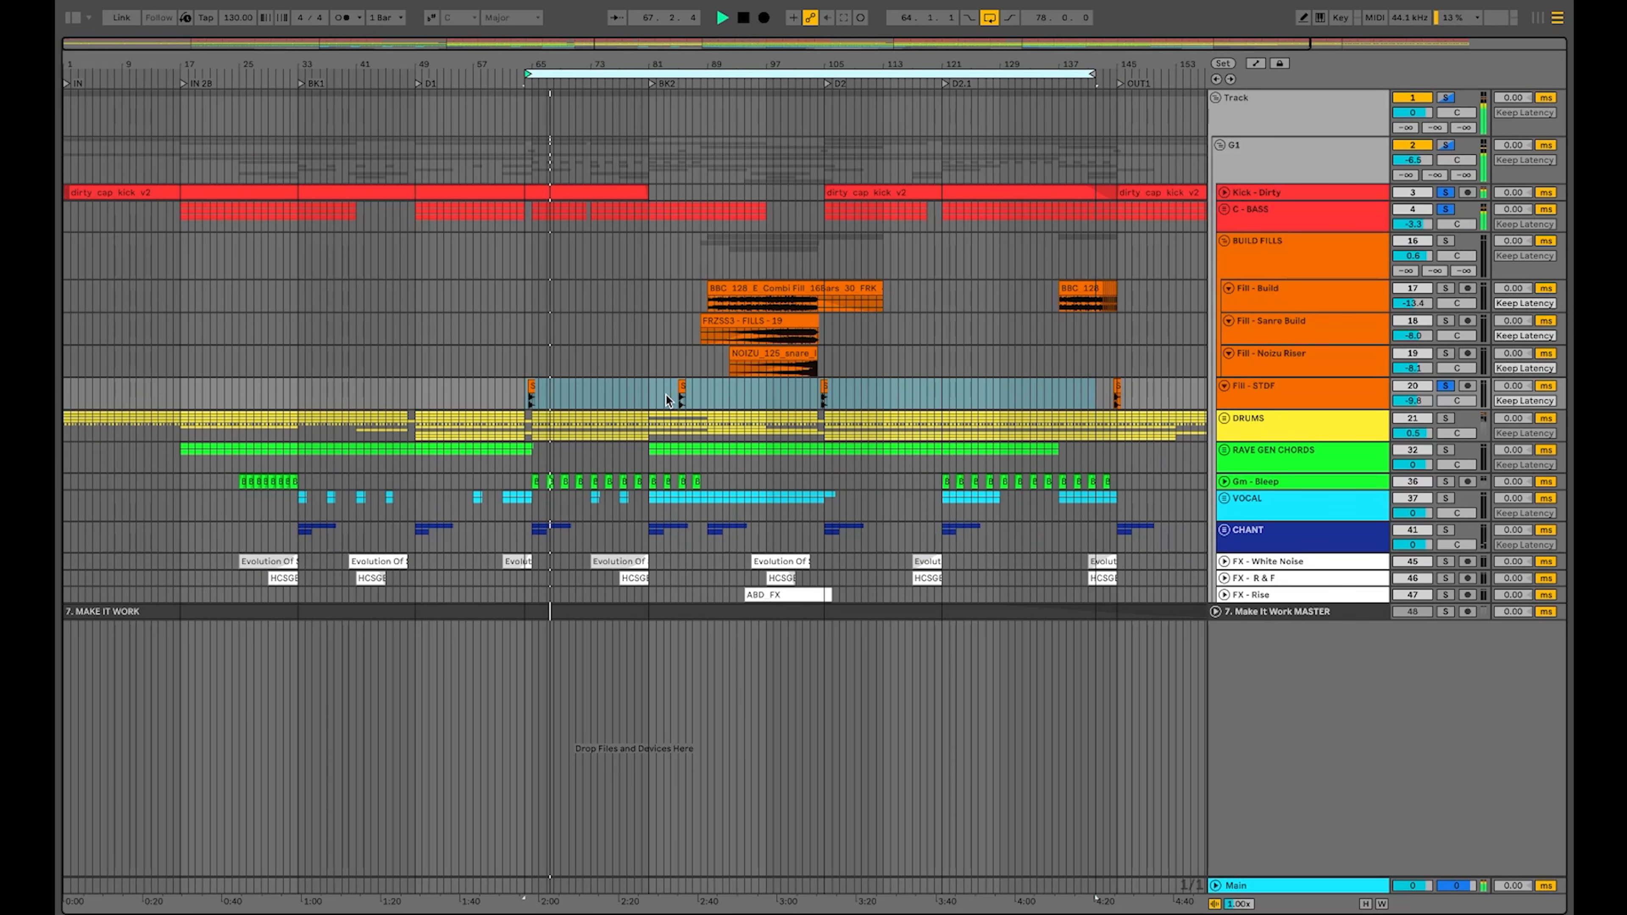
click(650, 393)
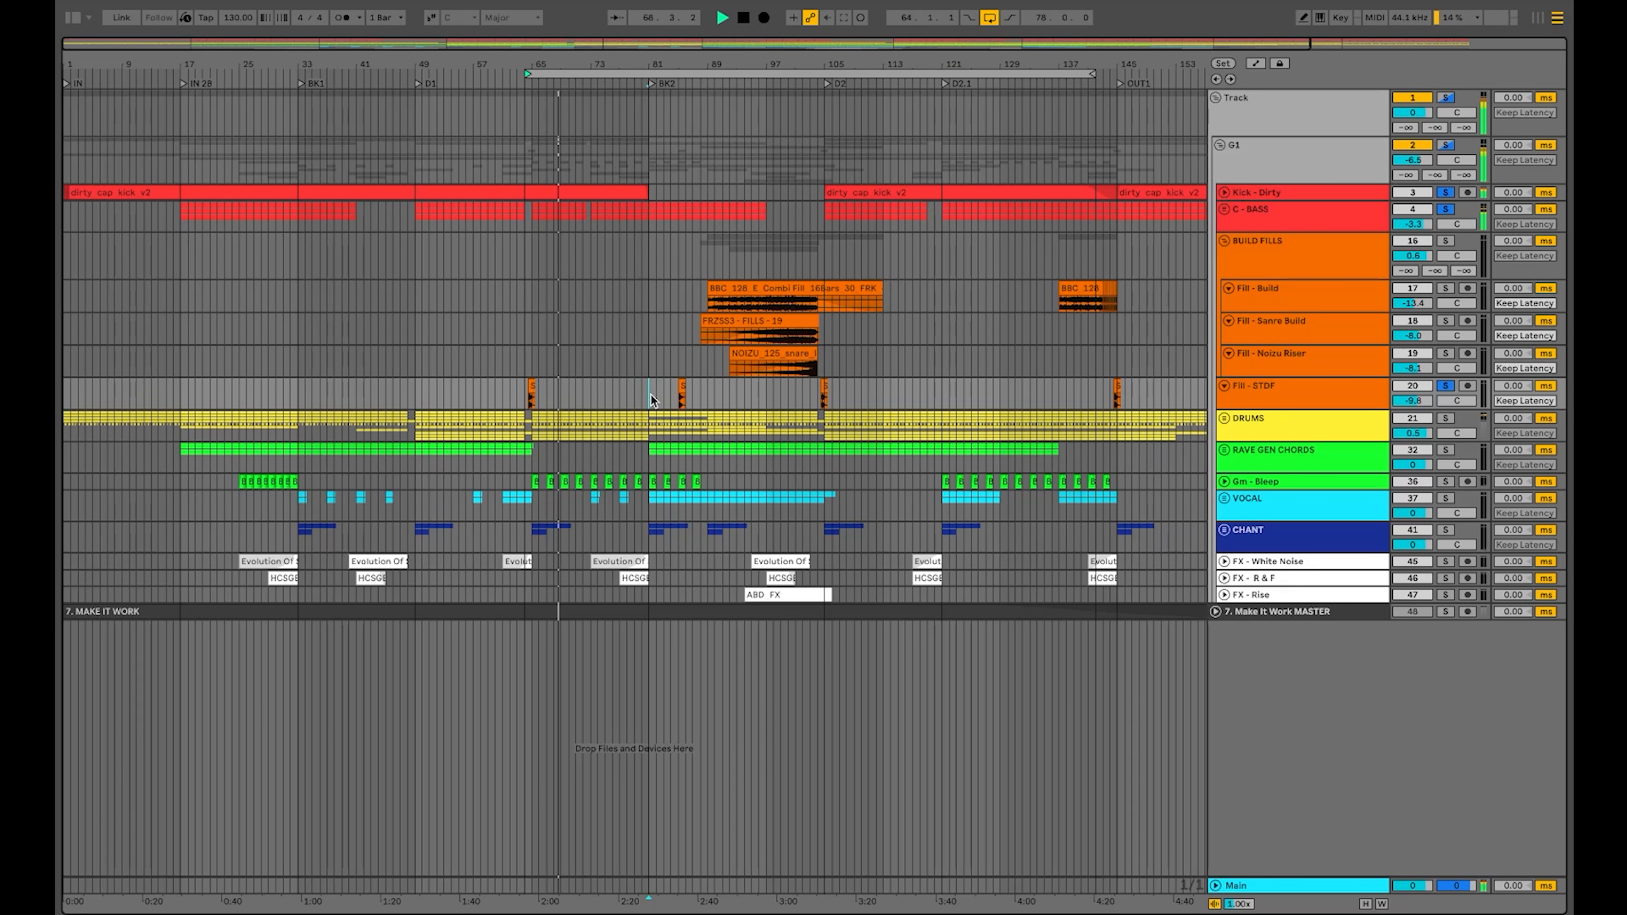
drag(649, 393, 529, 390)
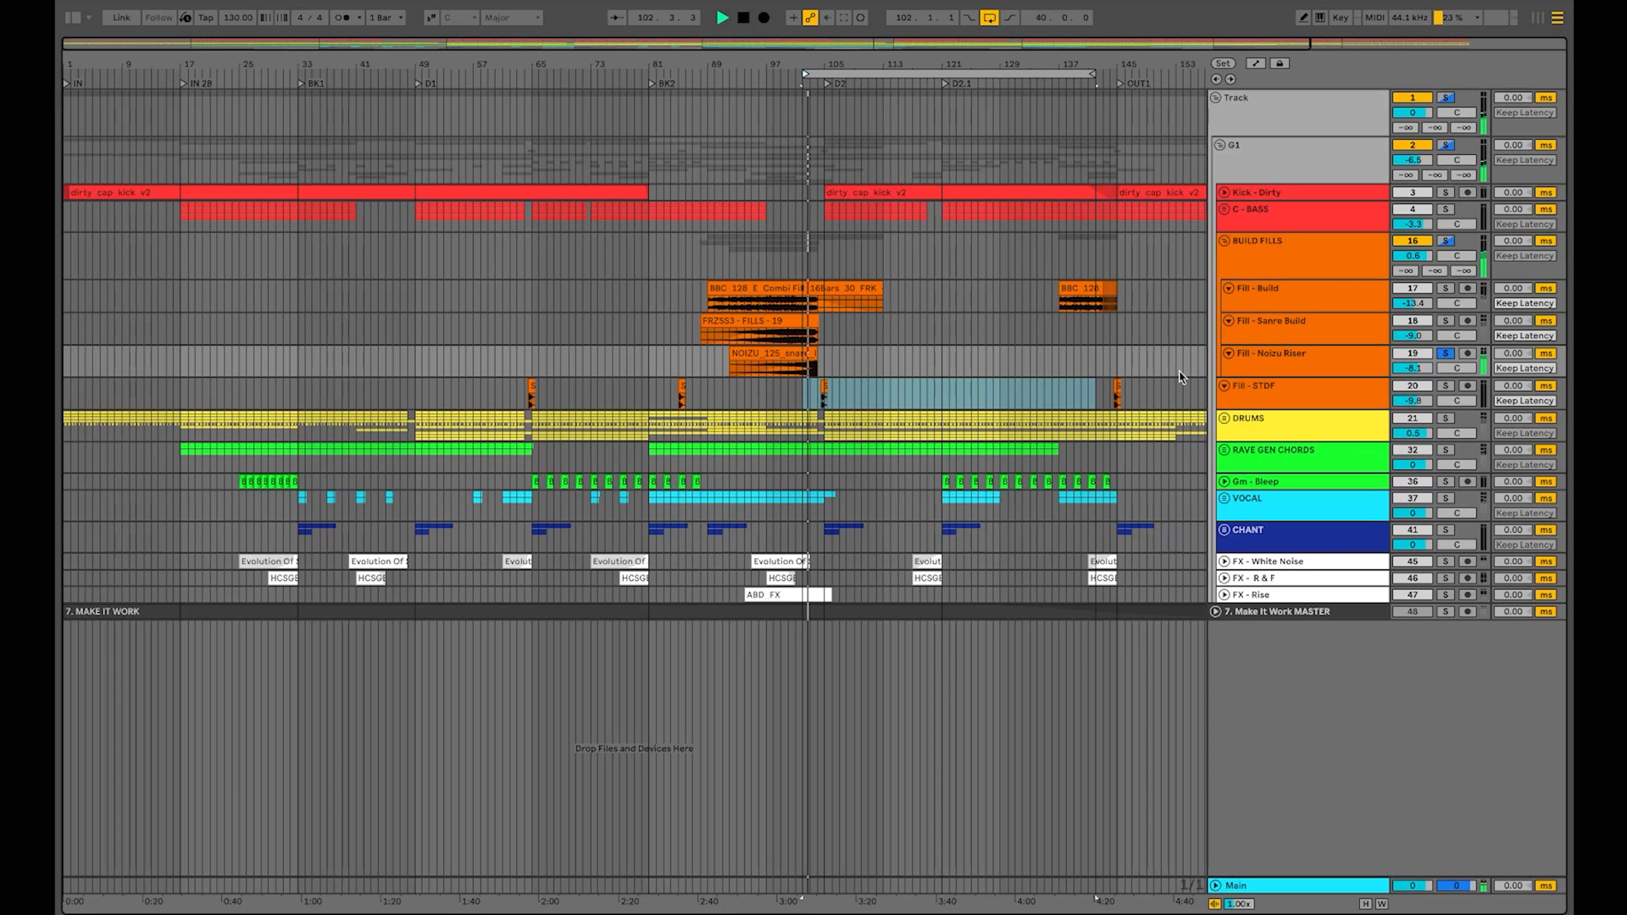
- Open the Endless Smile effect on the BUILD FILLS group and watch its intensity while playing the build from bar 99
key(space)
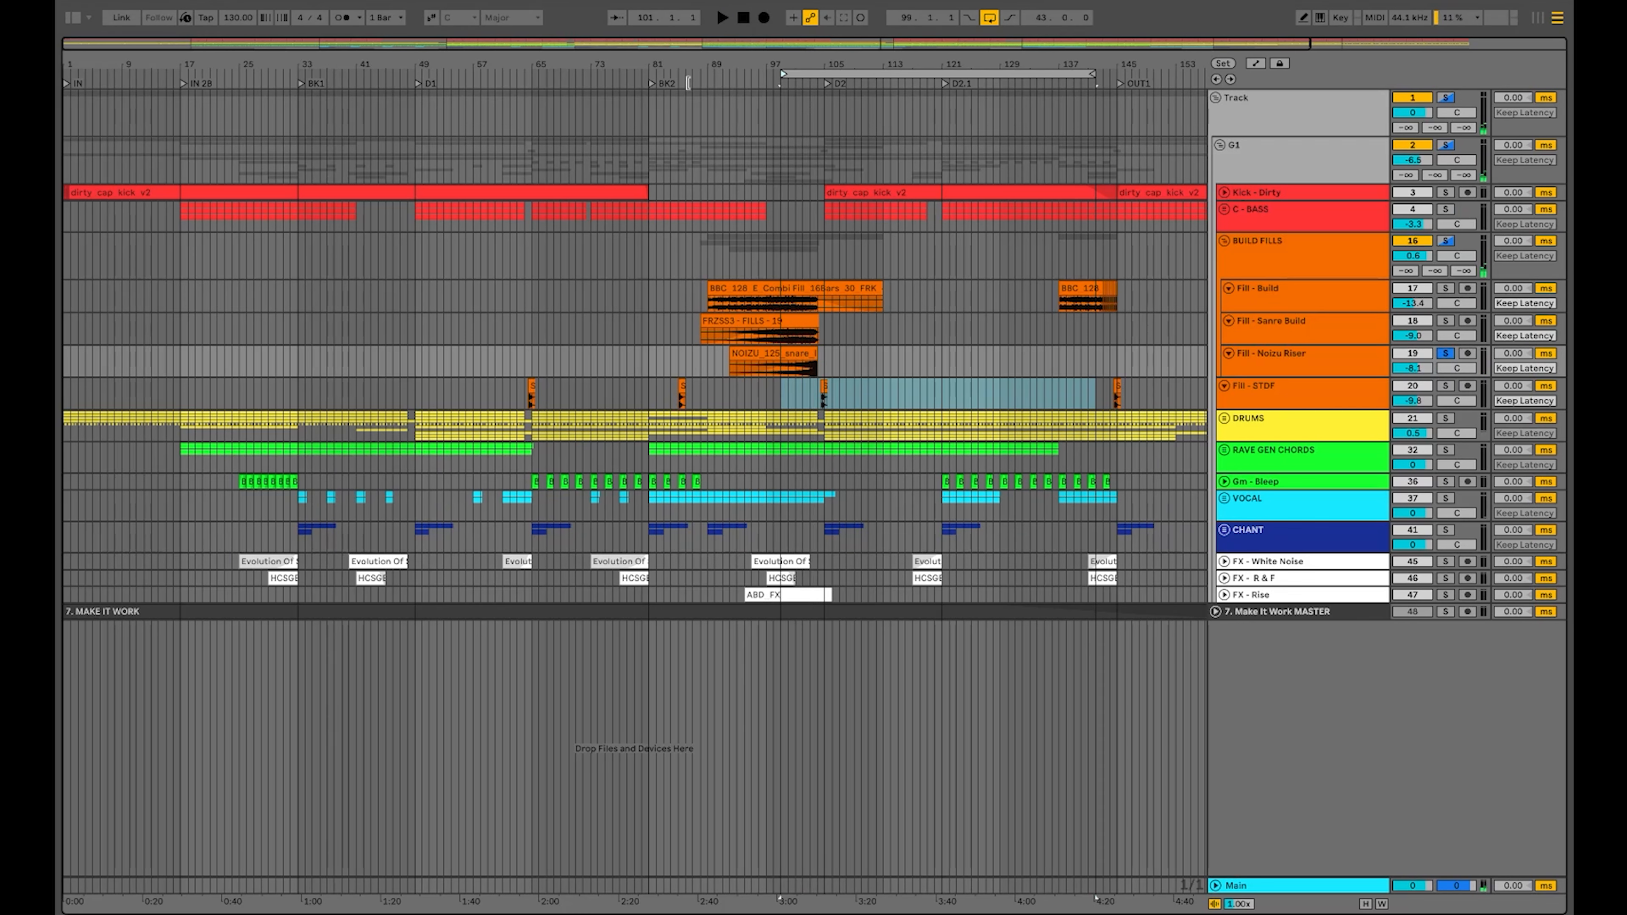
drag(689, 83, 801, 110)
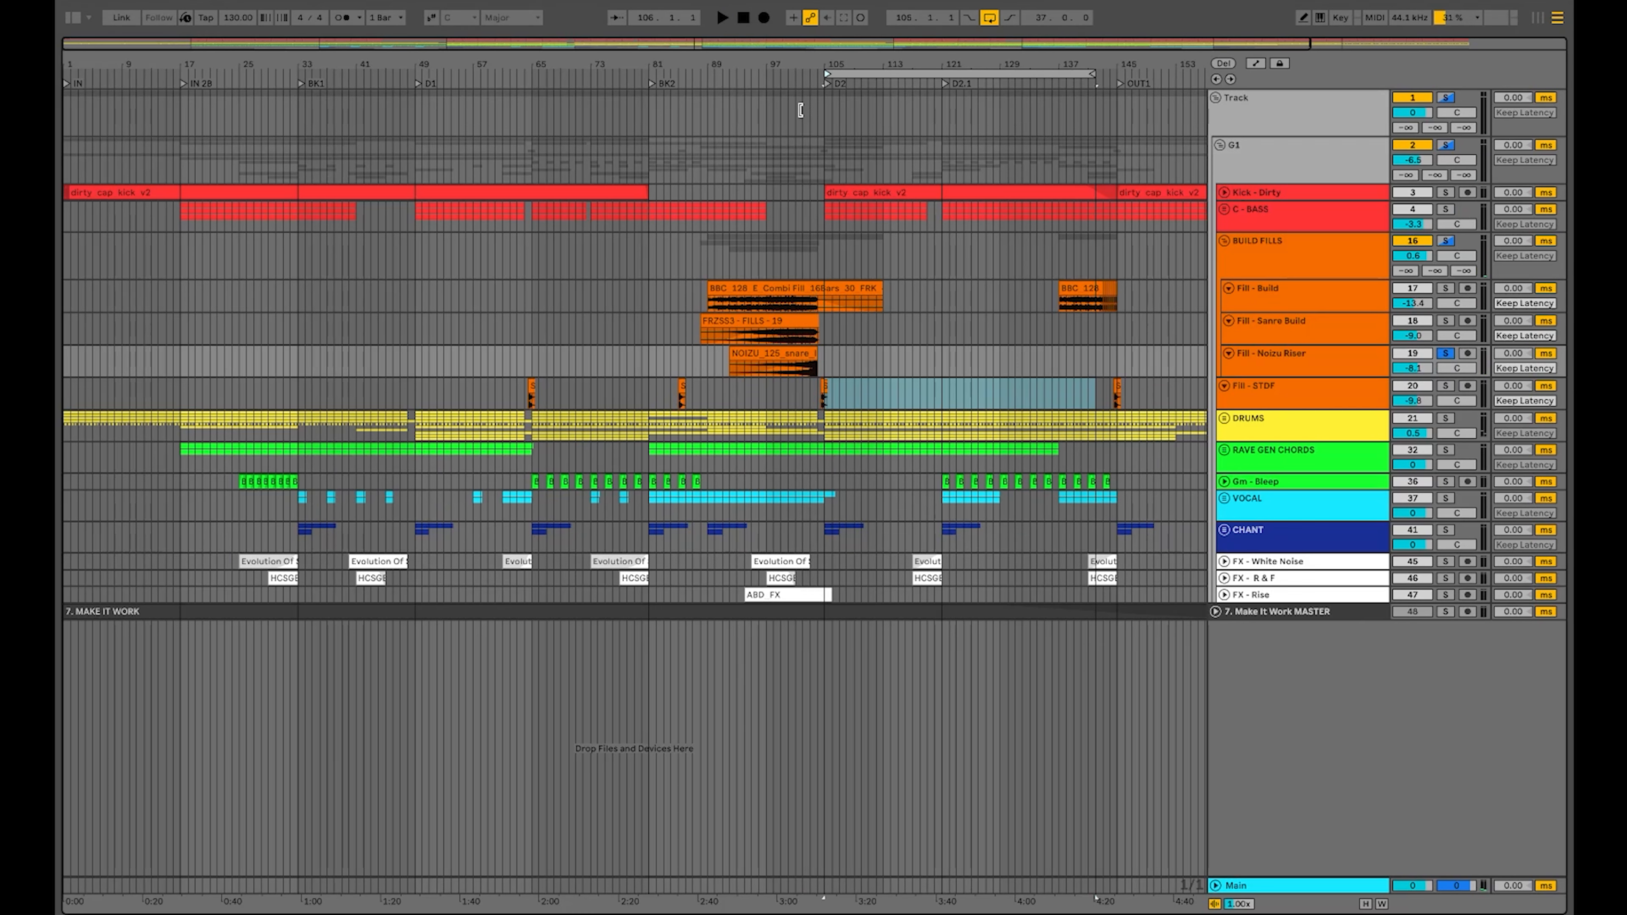
double_click(1315, 268)
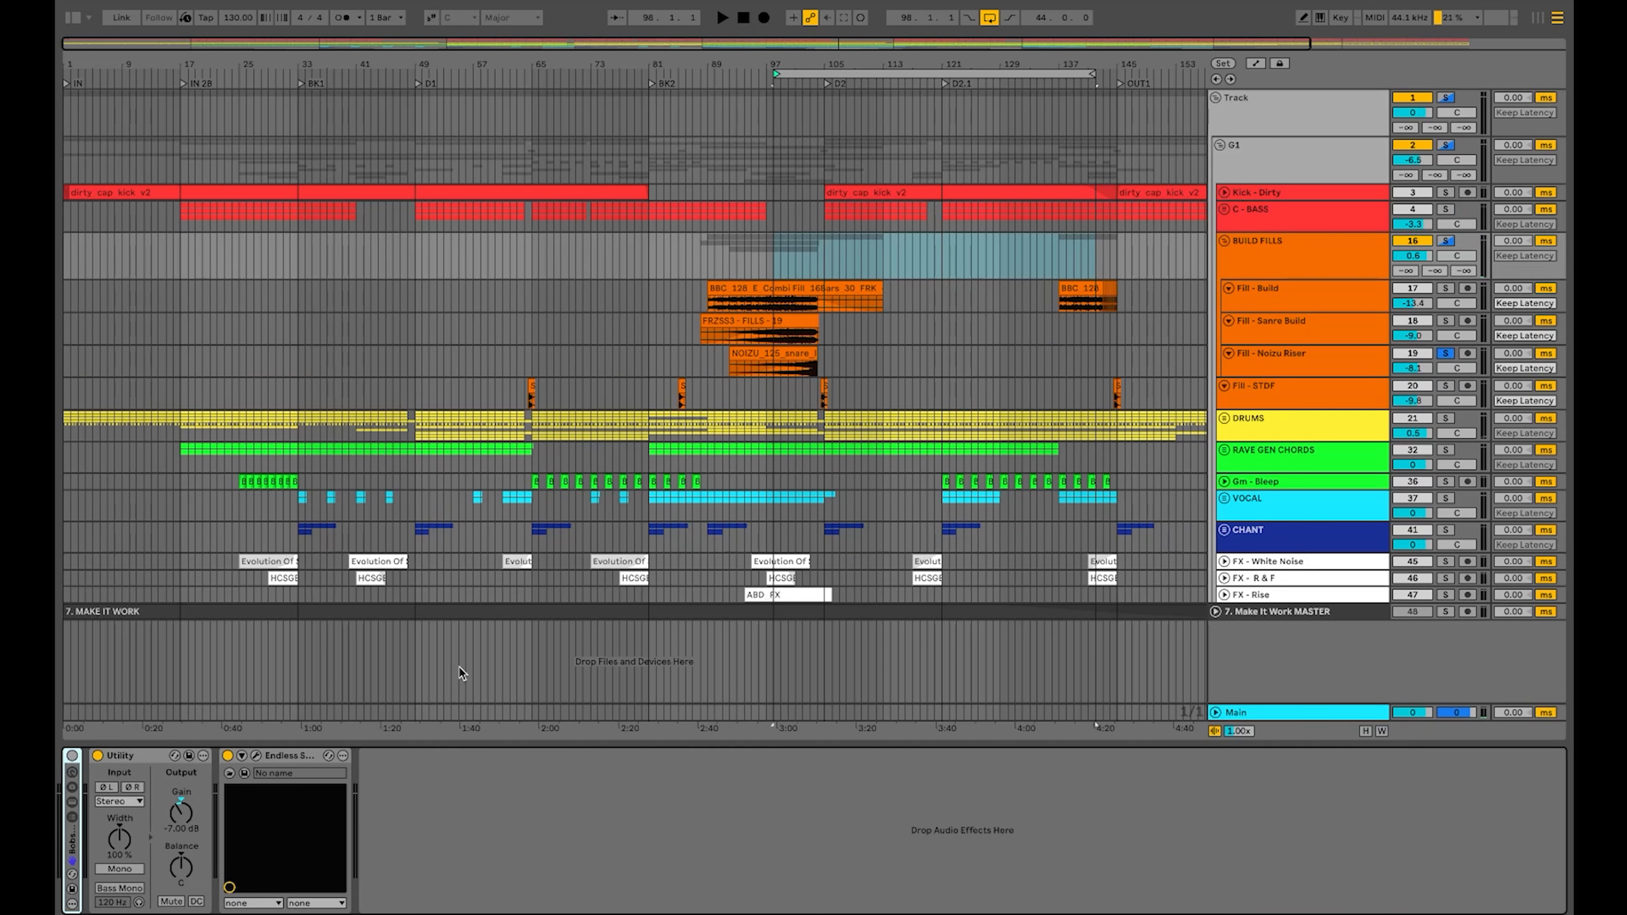
click(256, 756)
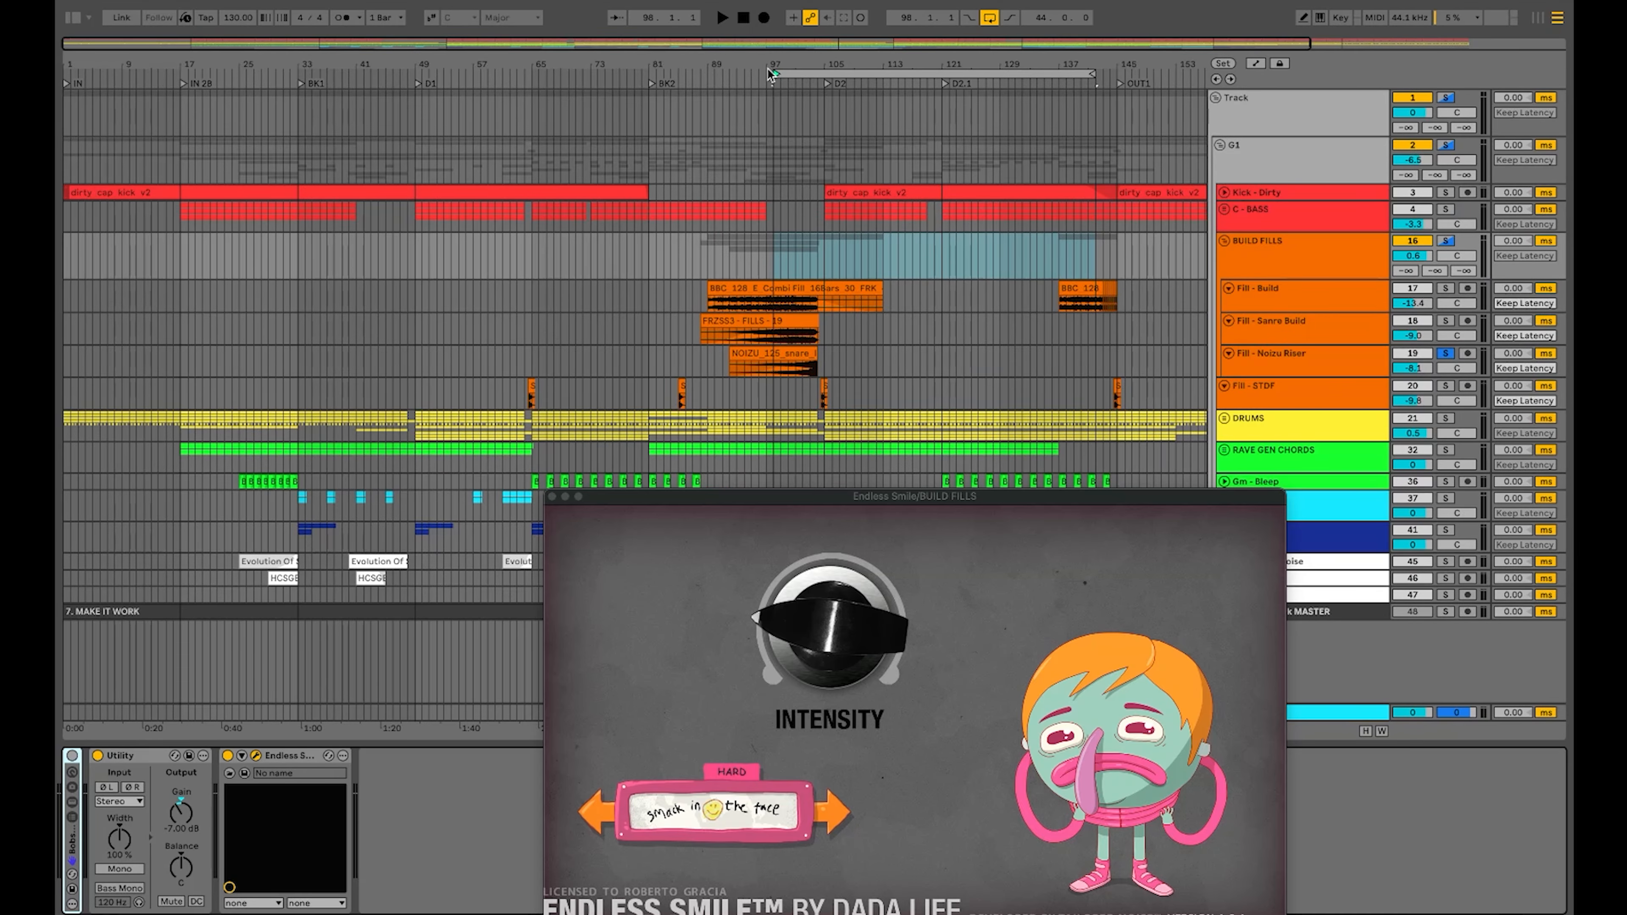
drag(769, 71, 782, 75)
key(space)
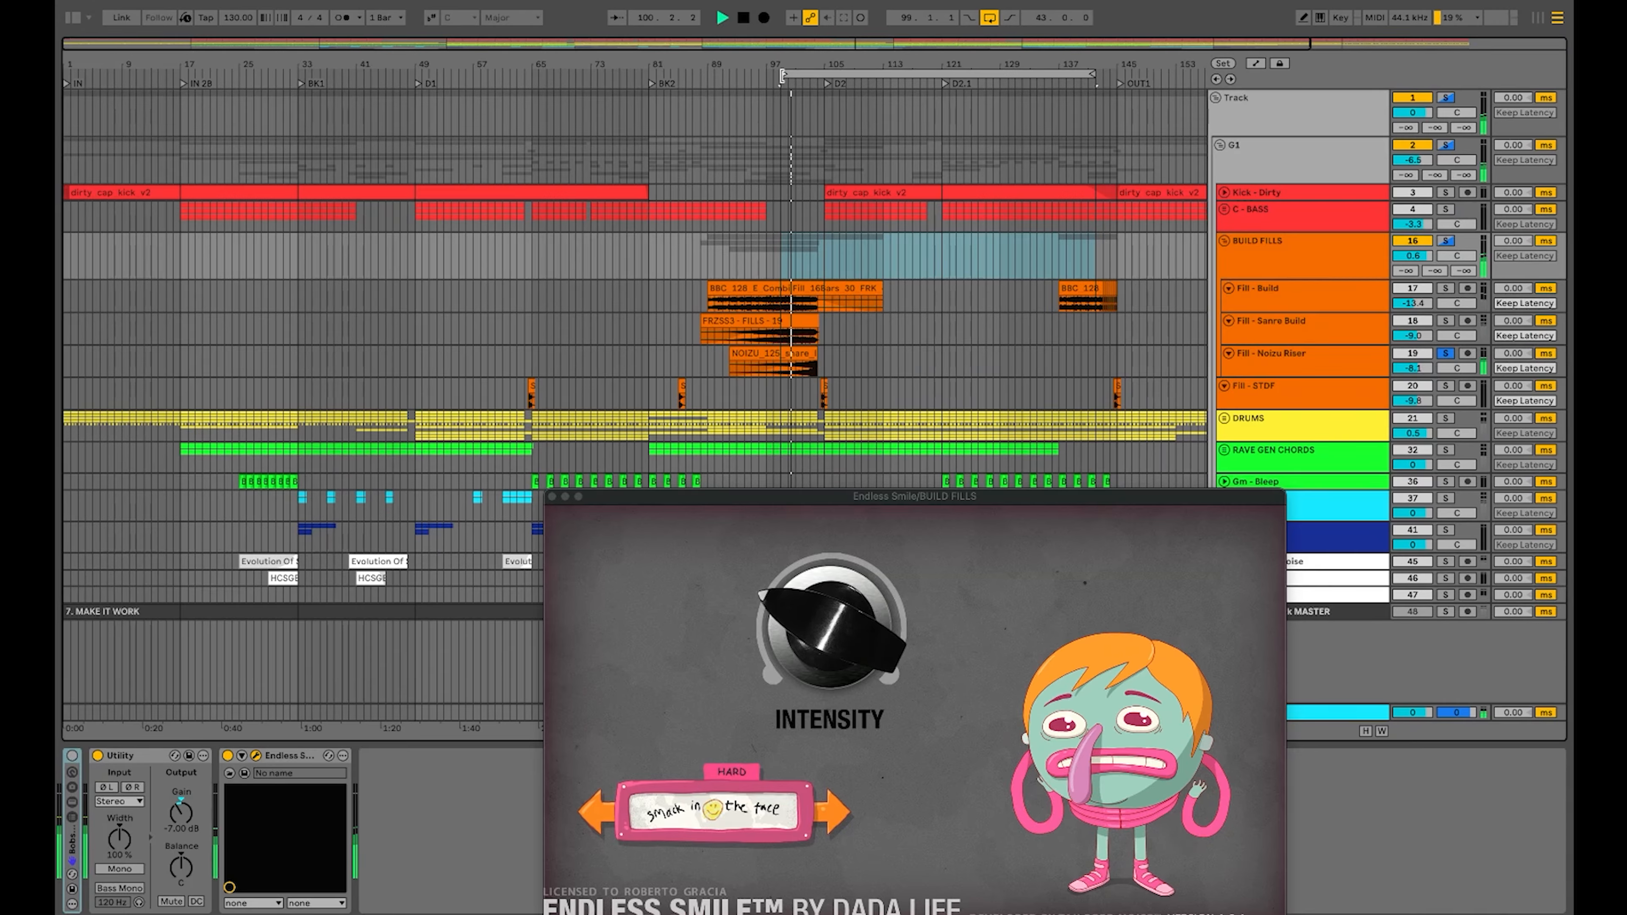
key(XF86AudioRaiseVolume)
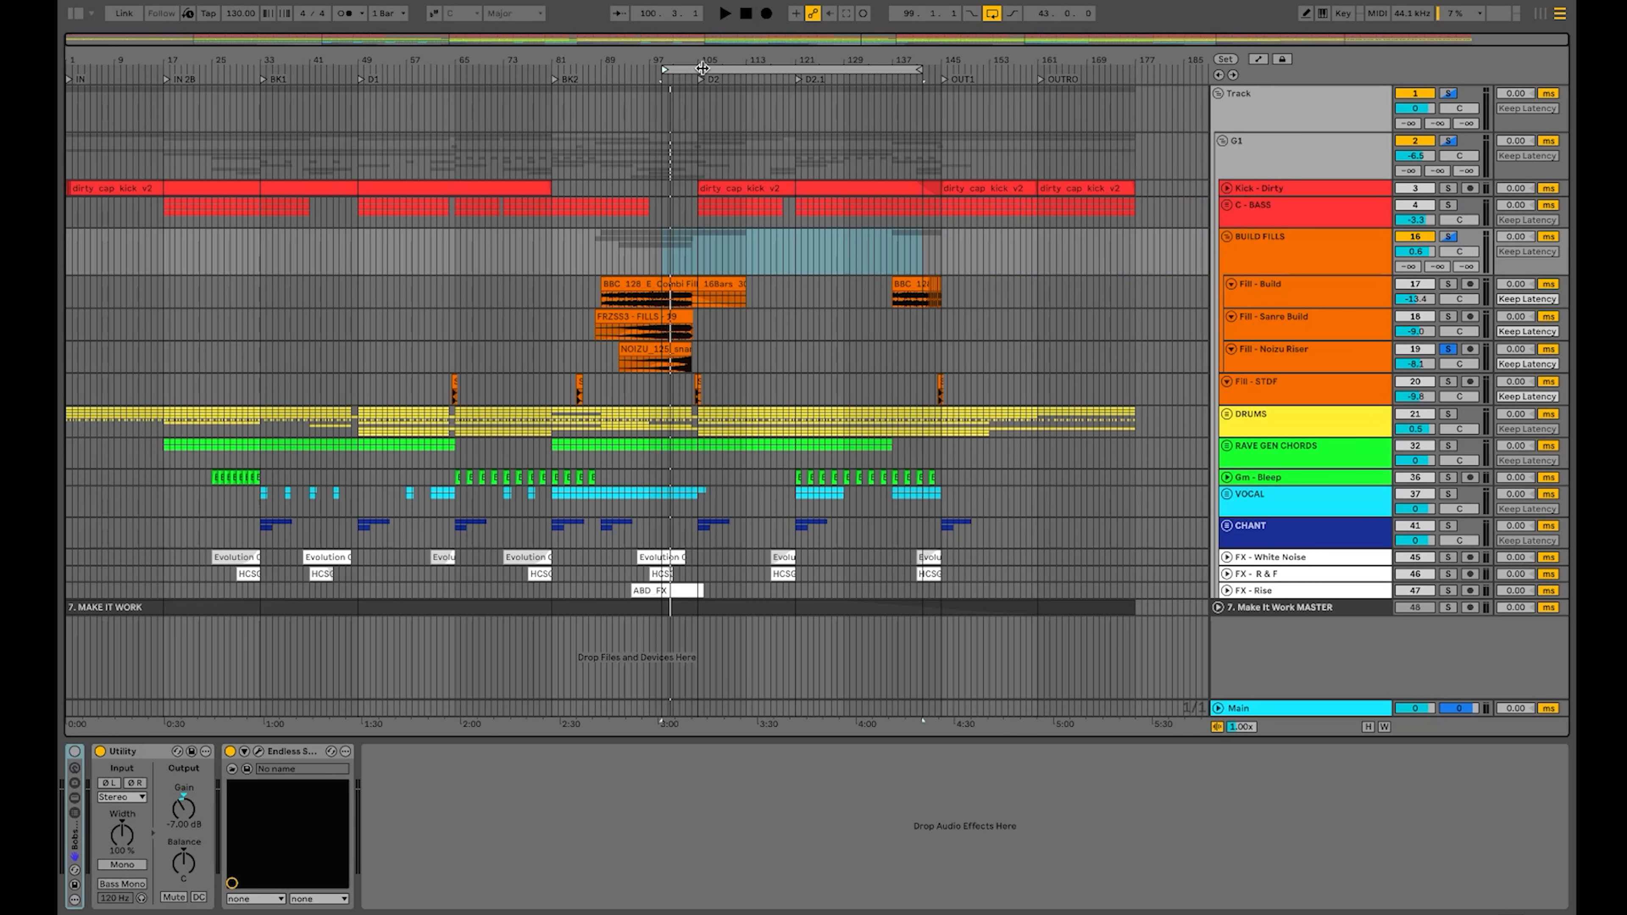
- Move the loop to start at bar 137 and solo Fill - Build and the BUILD FILLS group with Kick - Dirty and C - BASS
drag(702, 68, 911, 93)
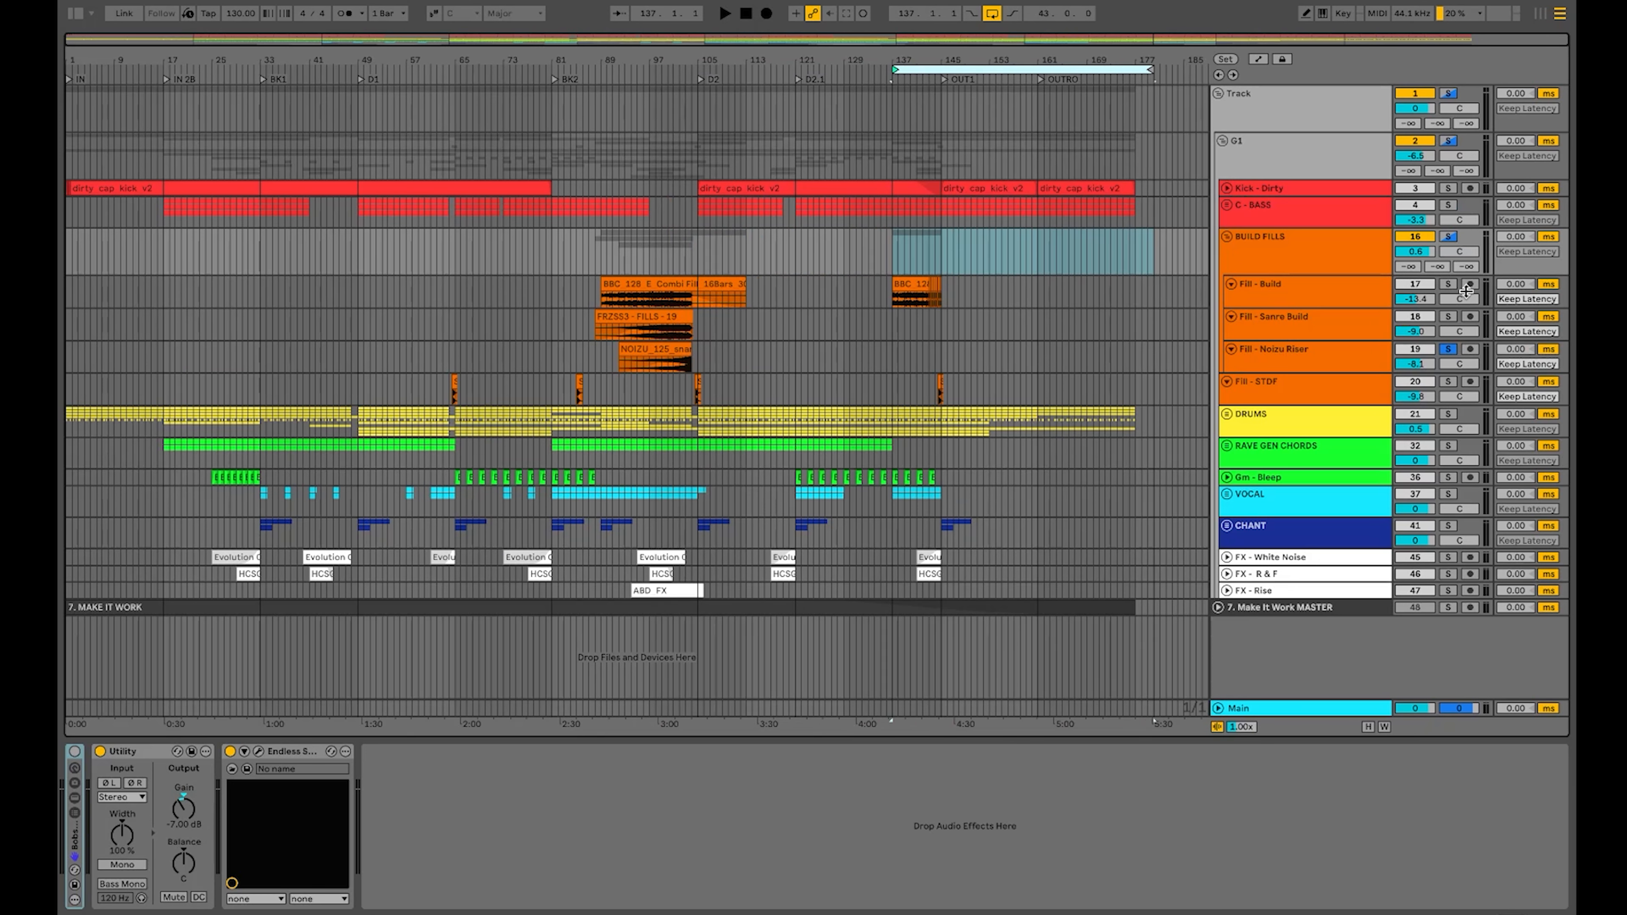
click(1450, 285)
click(1449, 236)
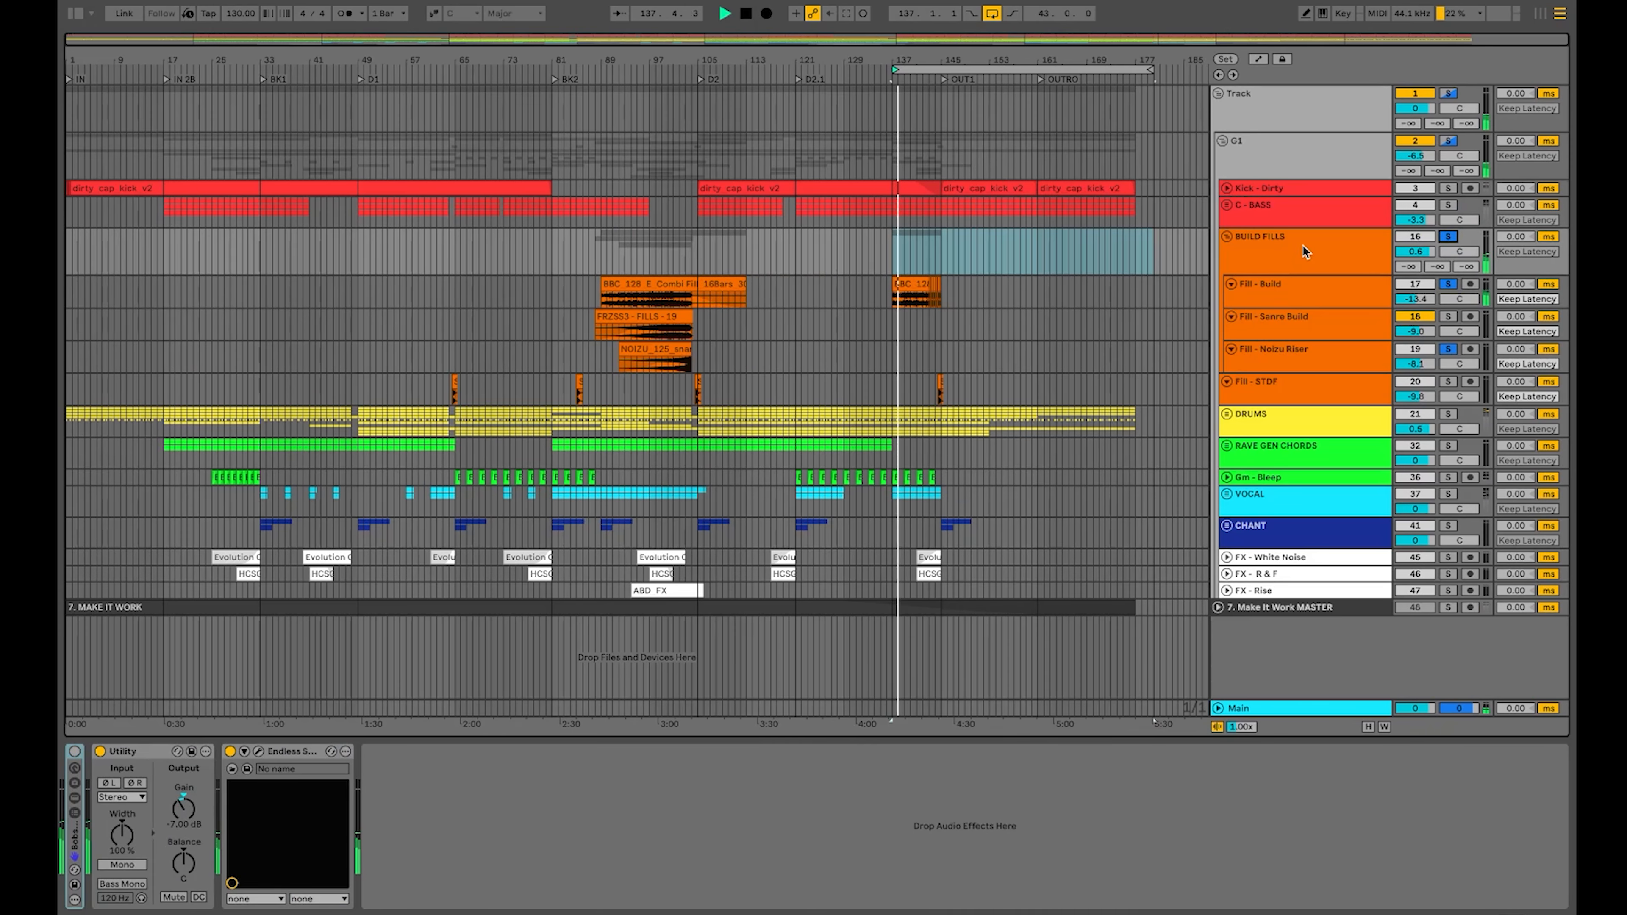
click(1449, 189)
click(1448, 205)
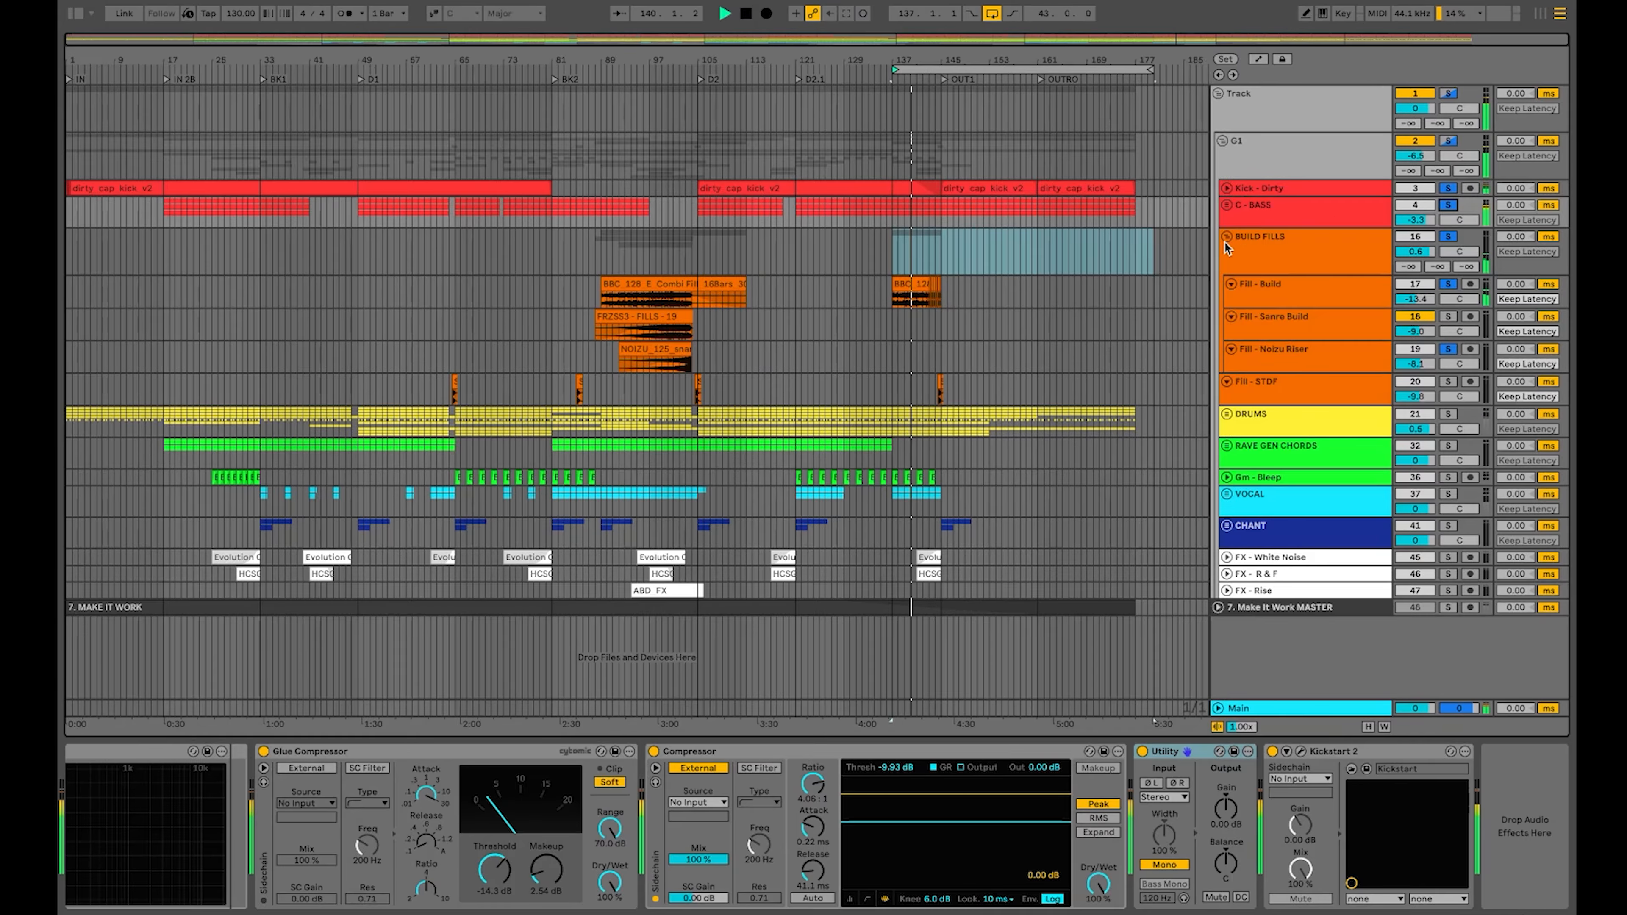
- Add Fill - STDF to the soloed tracks and play the transition into OUT1 with the loop starting at bar 144
scroll(1019, 275, up, 3)
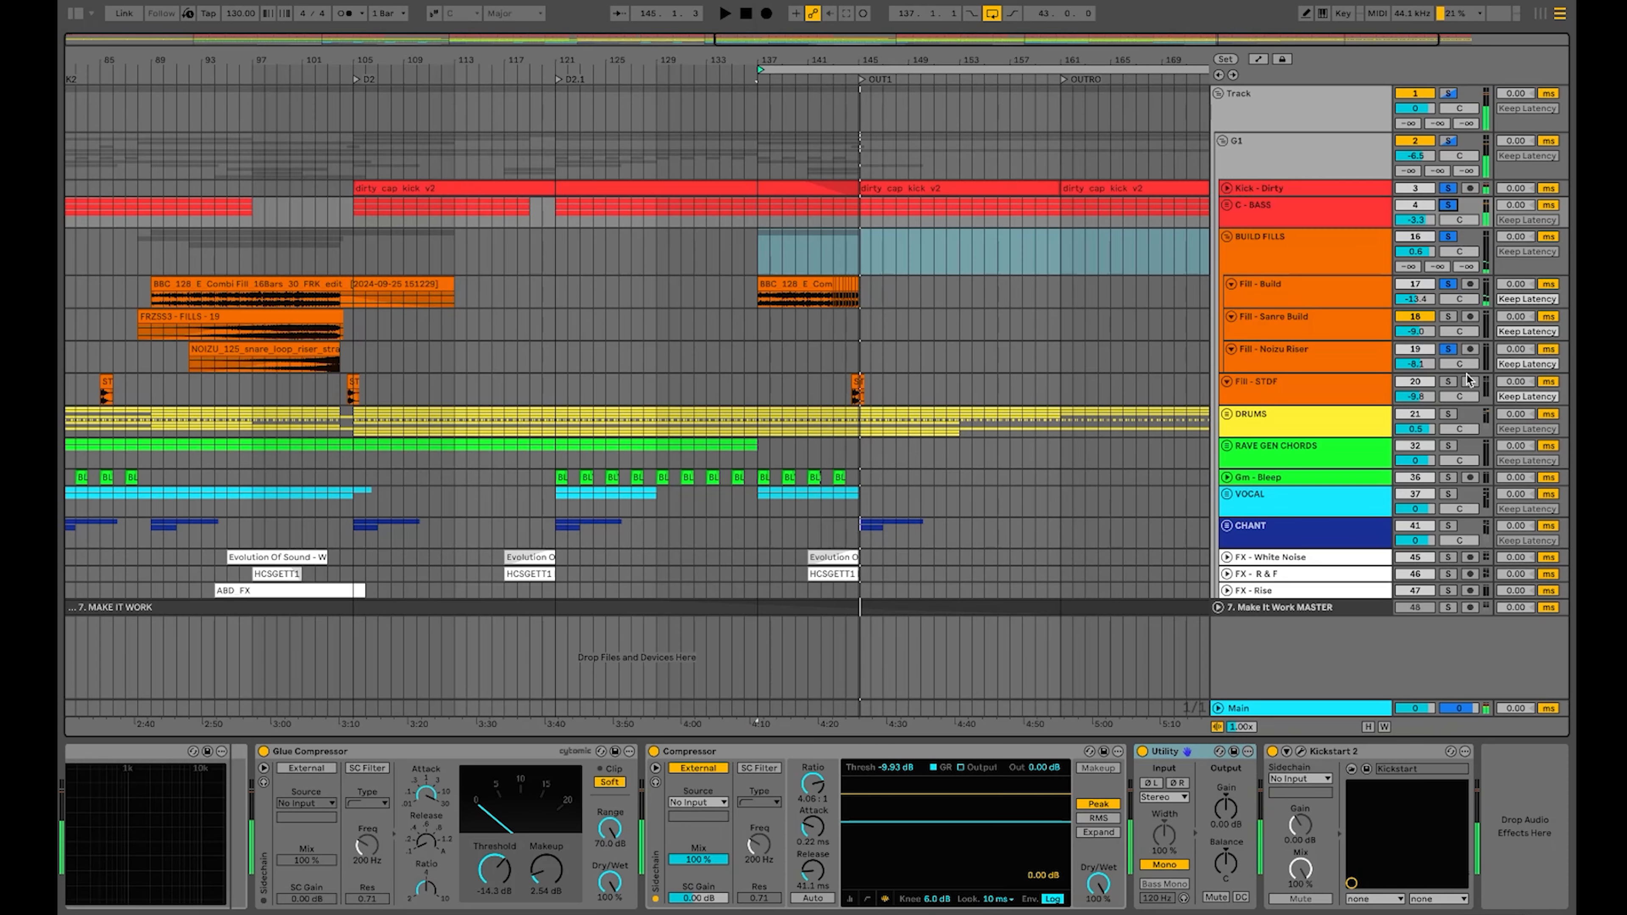
click(1450, 381)
drag(761, 68, 835, 89)
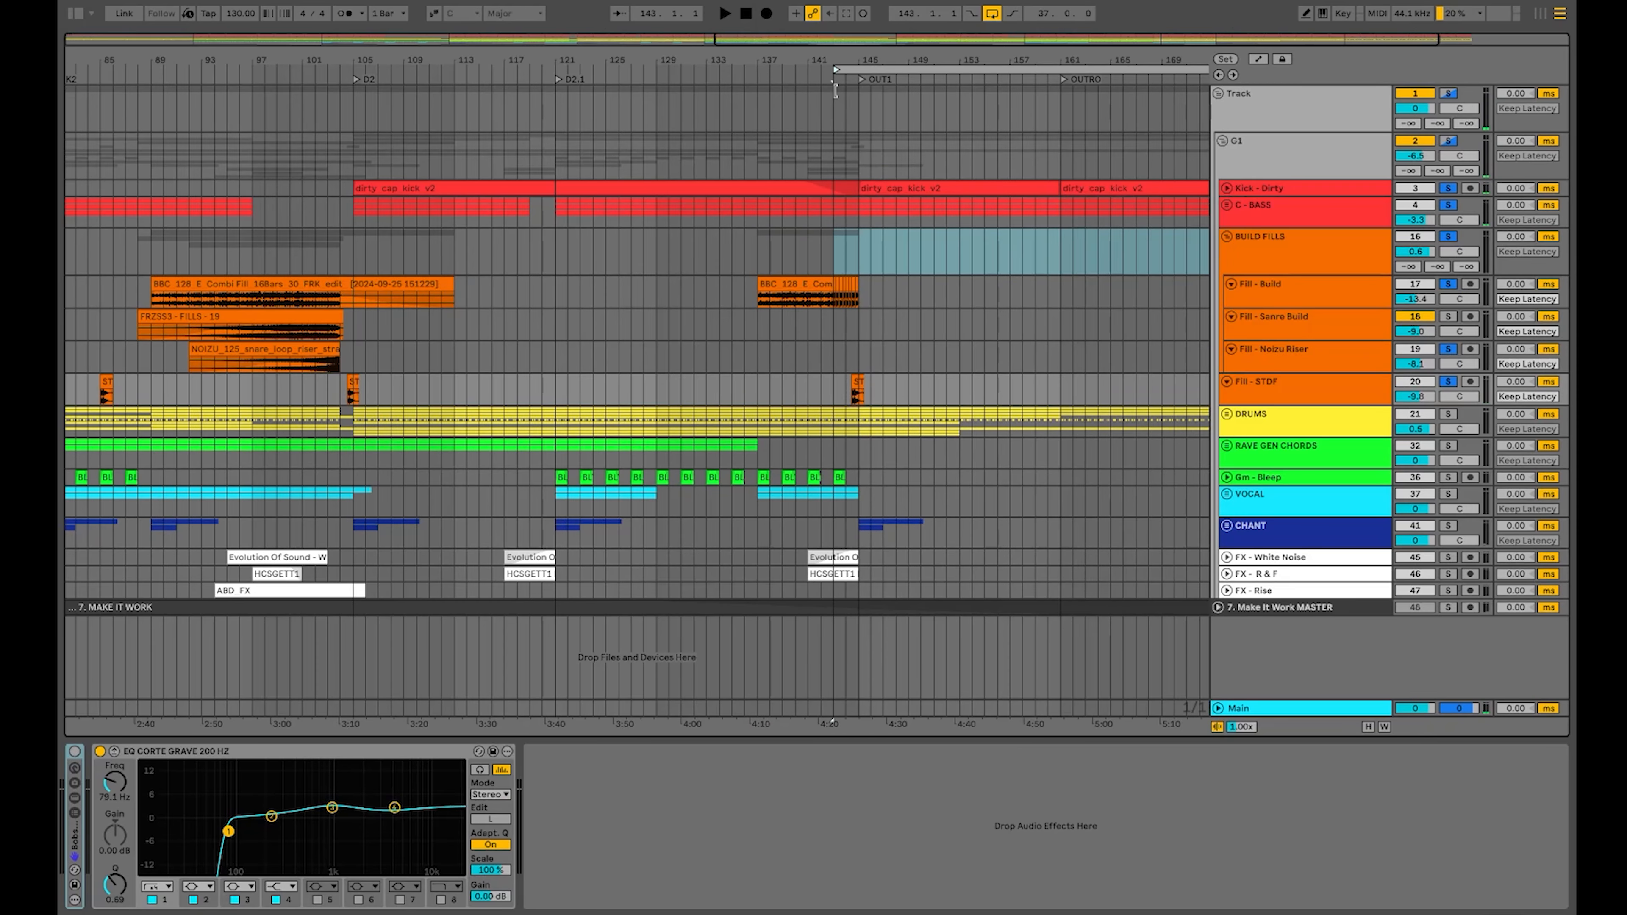
scroll(908, 281, up, 4)
scroll(907, 281, down, 3)
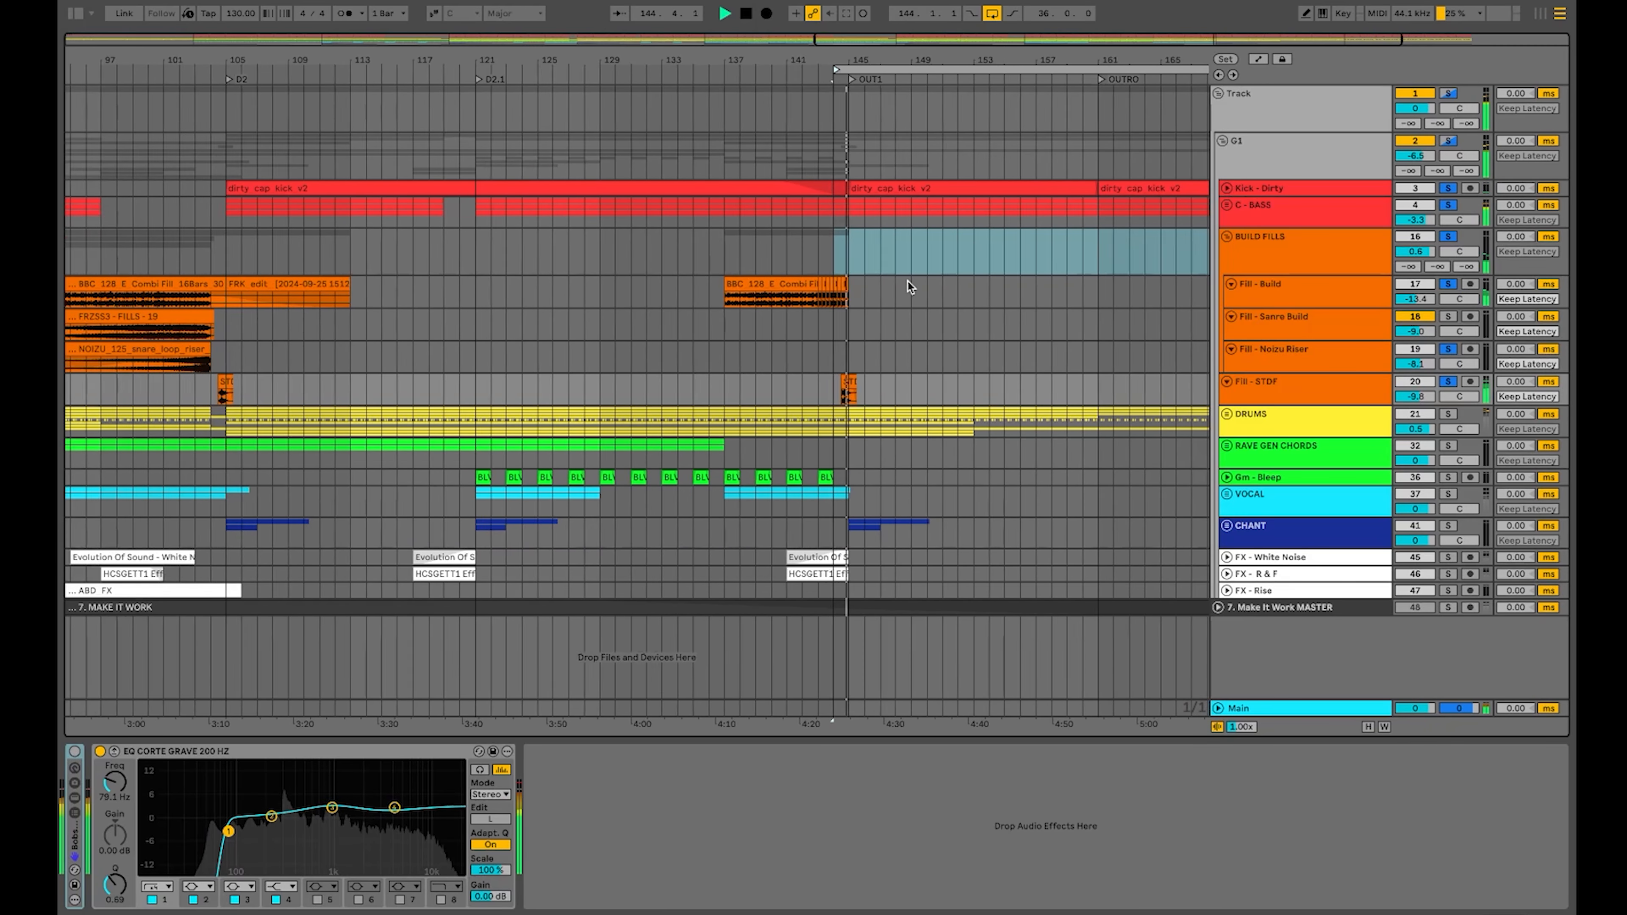
- Move the loop start back to bar 100, just ahead of the D2 marker
scroll(908, 283, down, 4)
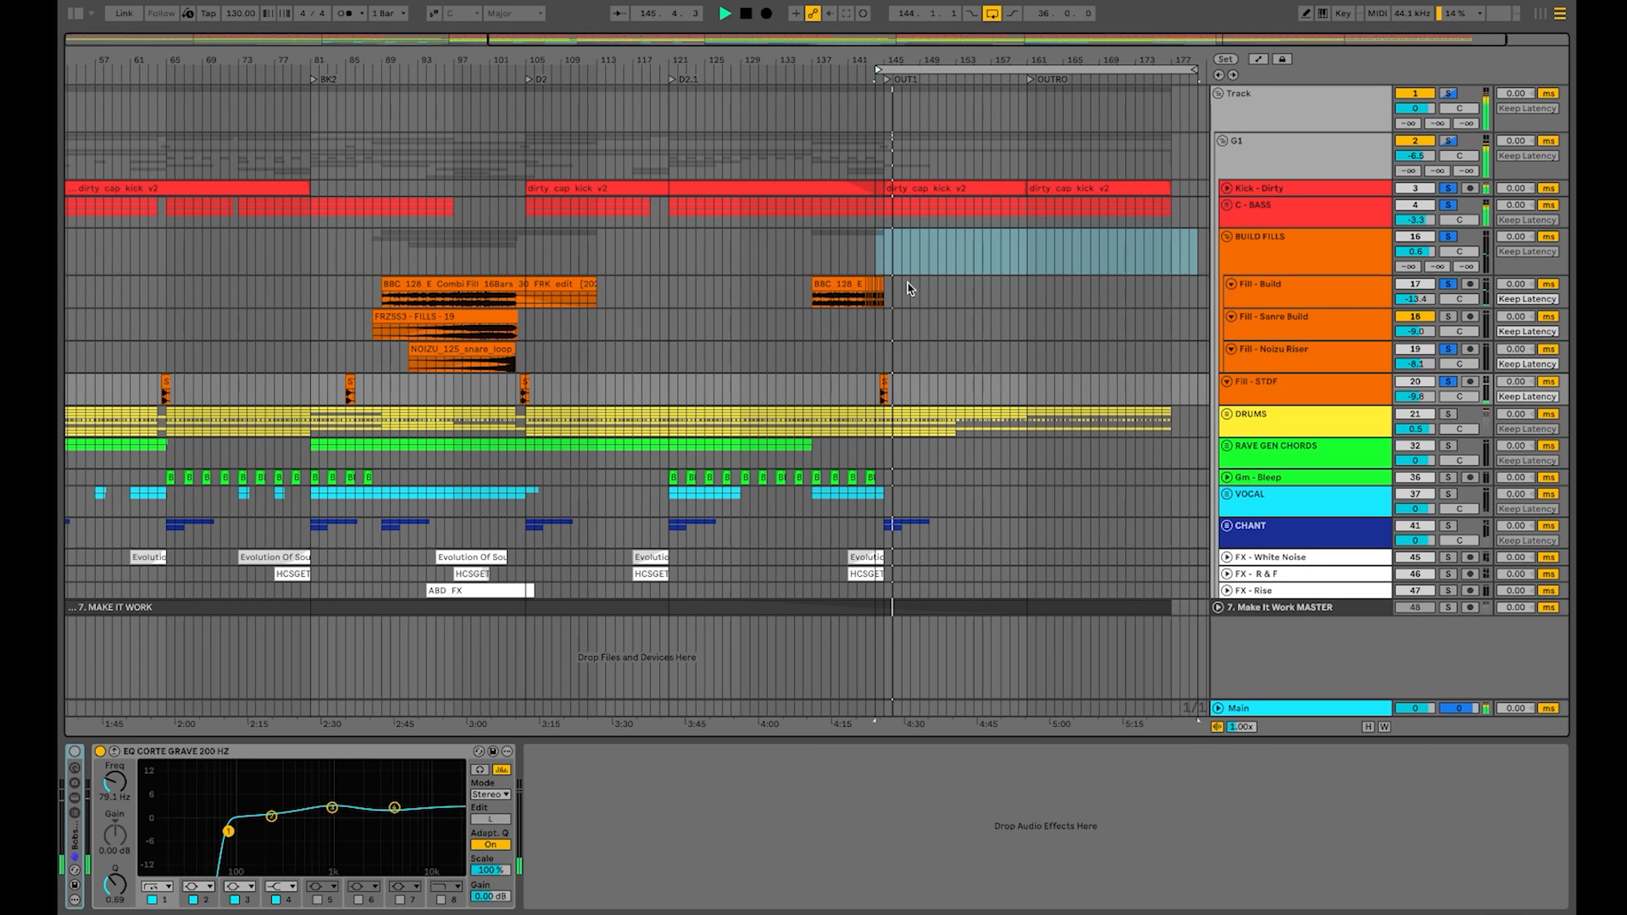
drag(869, 69, 511, 77)
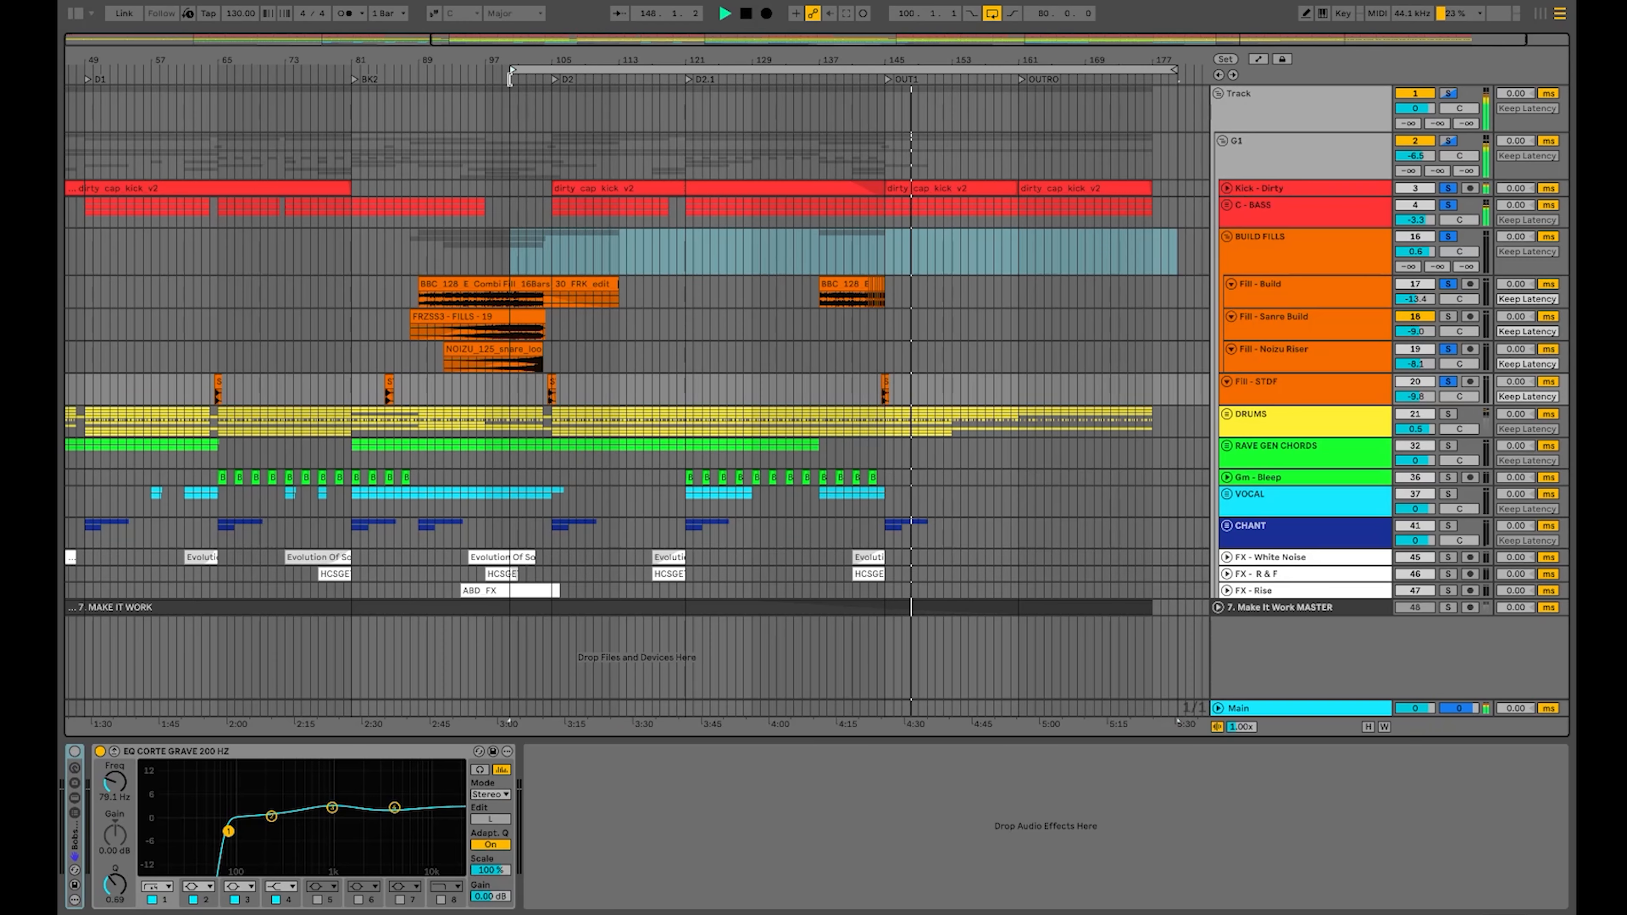